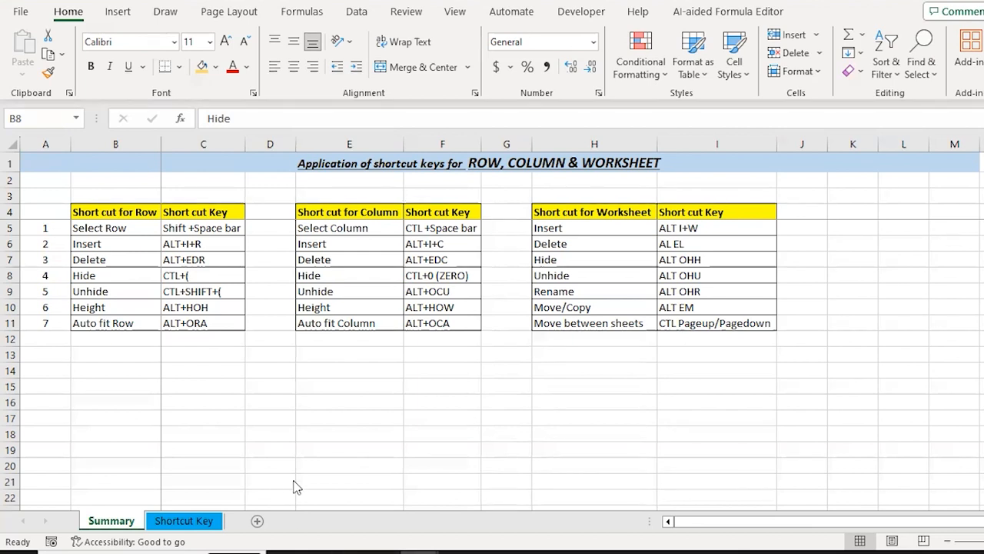
# Step: Switch to the Shortcut Key worksheet and select the entire row containing code 1000013
pyautogui.click(199, 520)
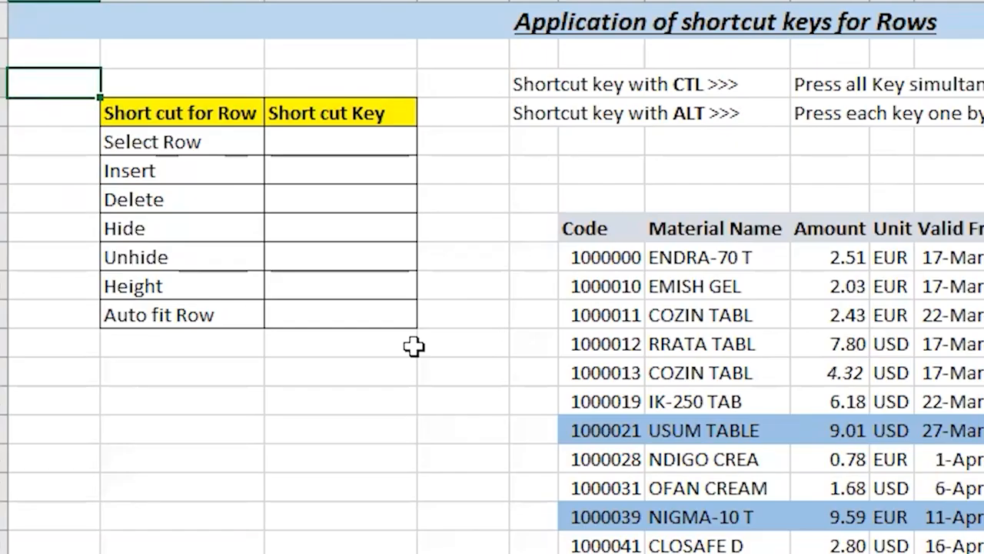
pyautogui.click(105, 148)
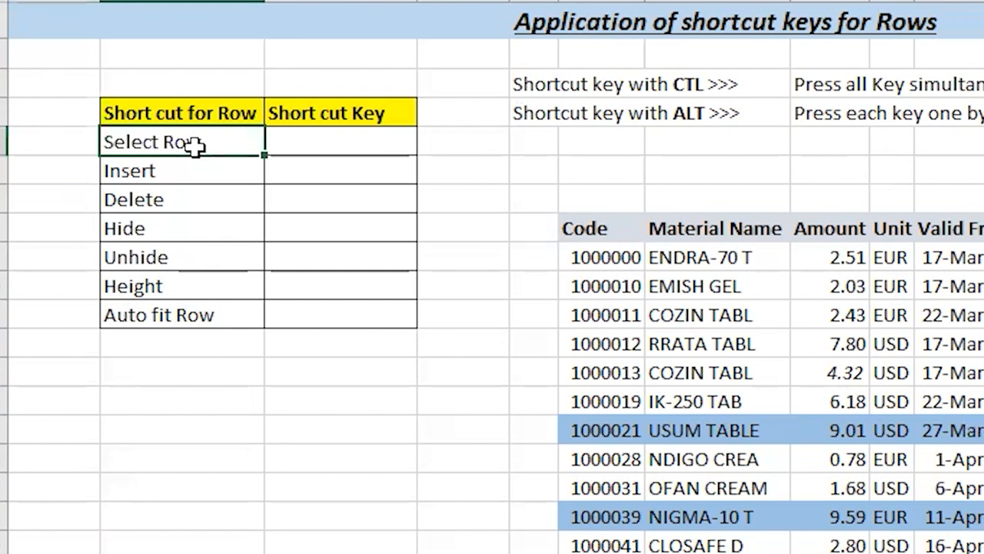
pyautogui.hotkey('ctrl', 'shift', 'Down')
pyautogui.press('Down')
pyautogui.press('Down')
pyautogui.press('Down')
pyautogui.press('Down')
pyautogui.press('Down')
pyautogui.press('Down')
pyautogui.press('Down')
pyautogui.press('Down')
pyautogui.press('Down')
pyautogui.press('Right')
pyautogui.press('Right')
pyautogui.press('Right')
pyautogui.press('Right')
pyautogui.press('Up')
pyautogui.press('Up')
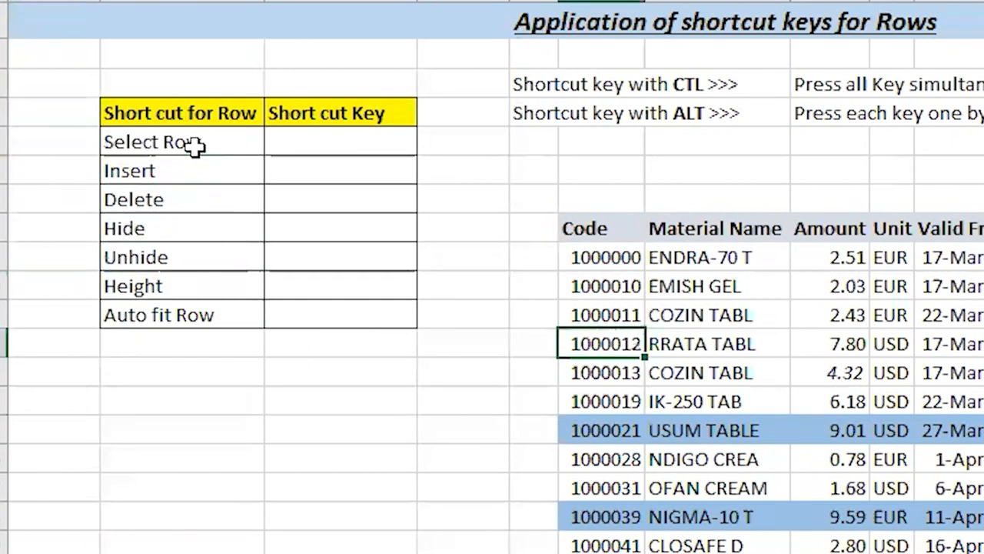
pyautogui.press('Down')
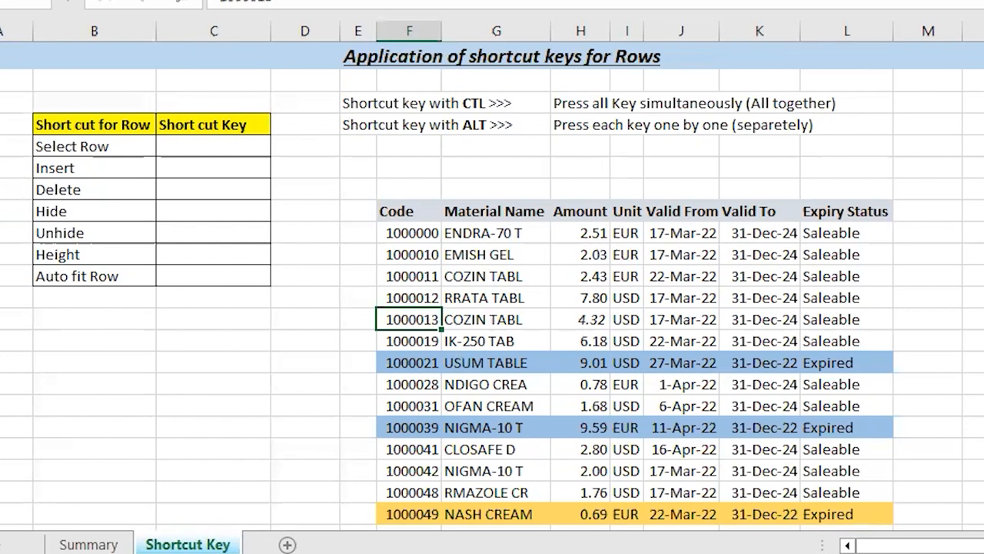
pyautogui.hotkey('shift', 'space')
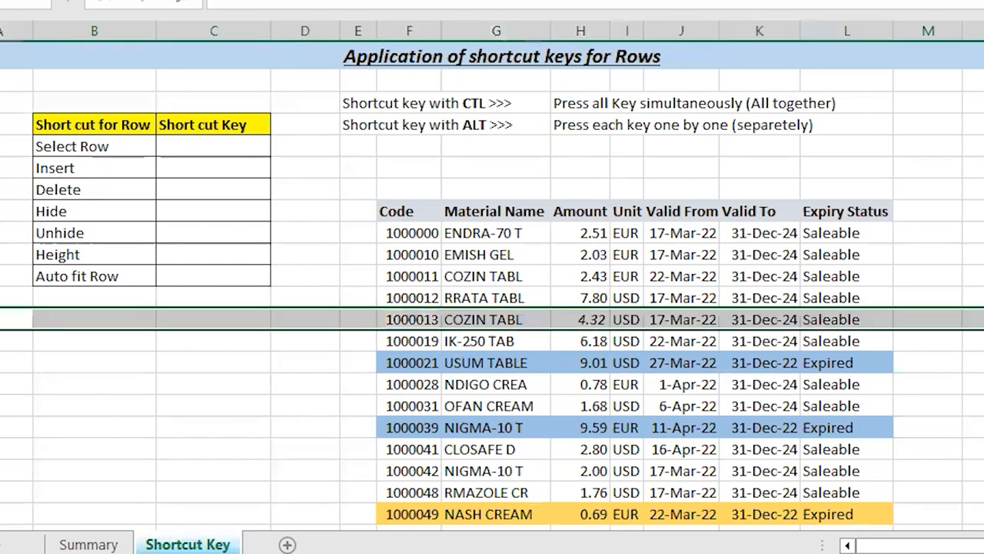
# Step: Select the entire row of code 1000028 and extend the selection through the row of code 1000039
pyautogui.press('Down')
pyautogui.press('Down')
pyautogui.press('Down')
pyautogui.hotkey('shift', 'space')
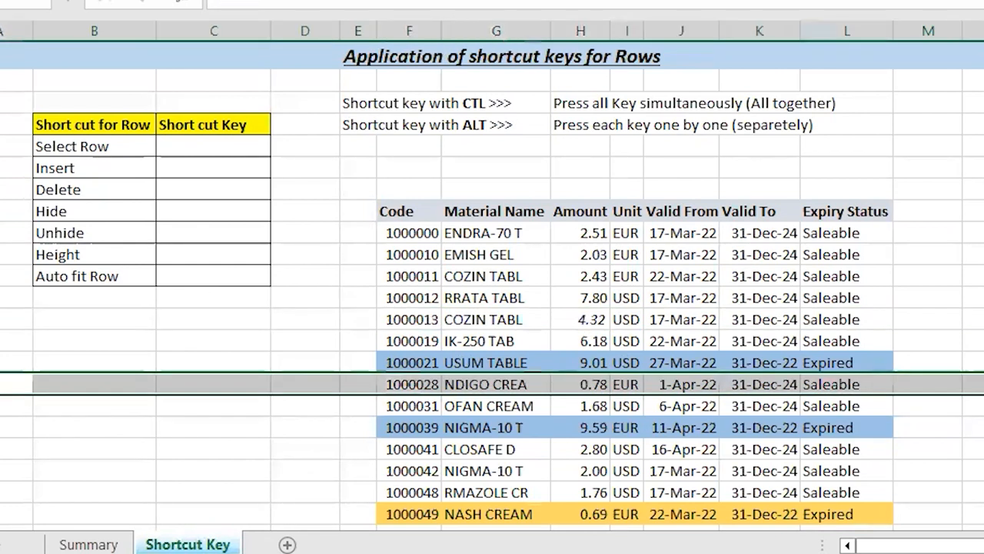
pyautogui.hotkey('shift', 'Down')
pyautogui.hotkey('shift', 'Down')
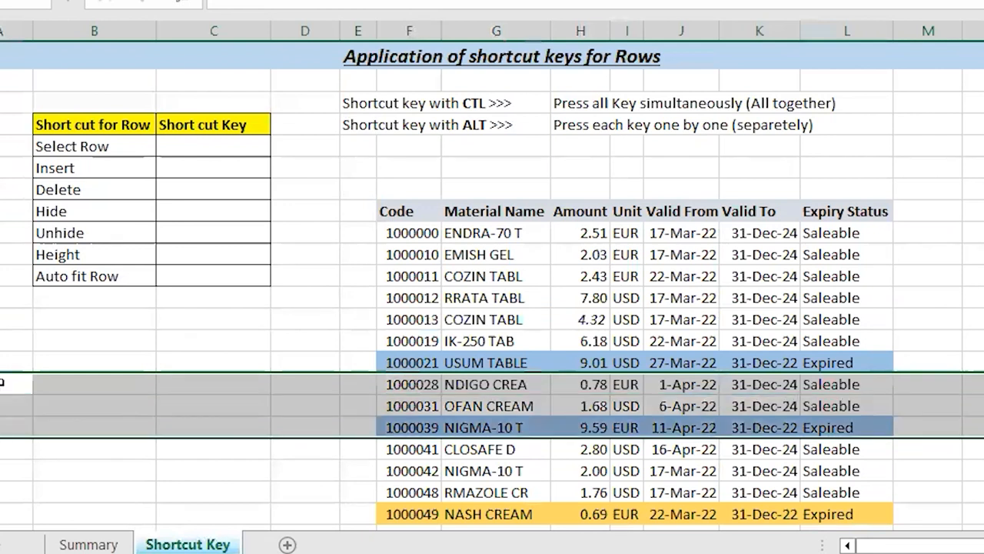
# Step: Enter SHIFT+SPACE BAR as the shortcut key for Select Row in the row shortcut table
pyautogui.click(69, 338)
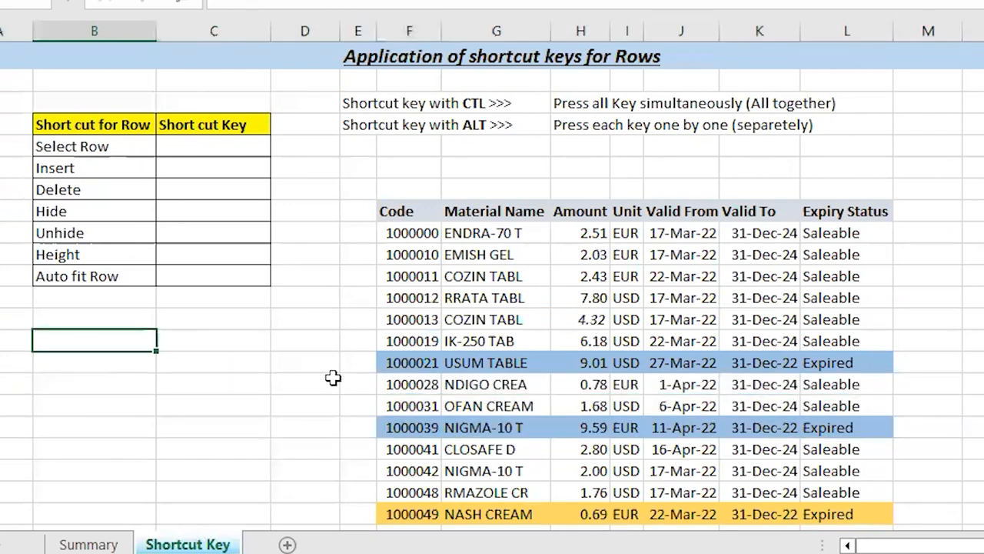
pyautogui.hotkey('ctrl', 'Up')
pyautogui.hotkey('ctrl', 'Up')
pyautogui.press('Down')
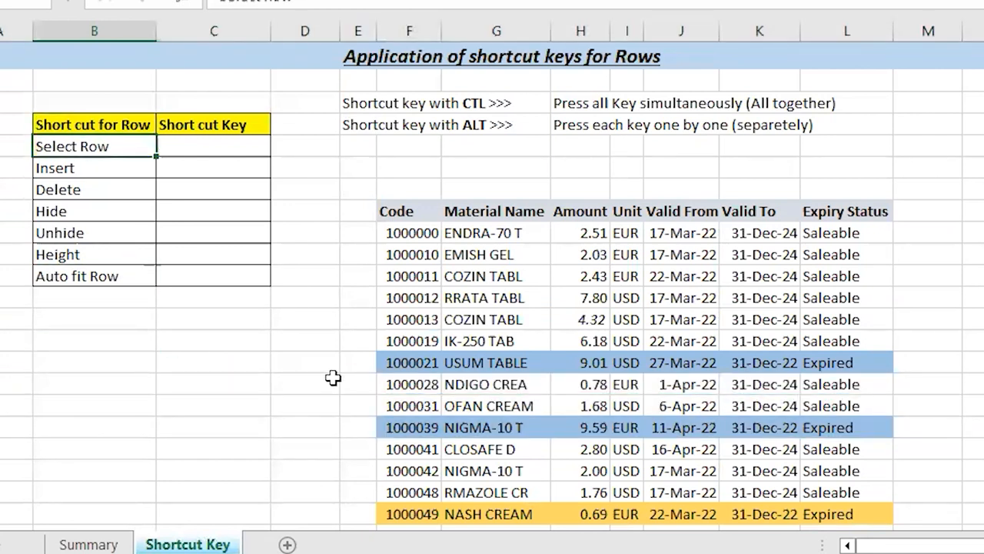
pyautogui.press('Right')
pyautogui.hotkey('shift', 'space')
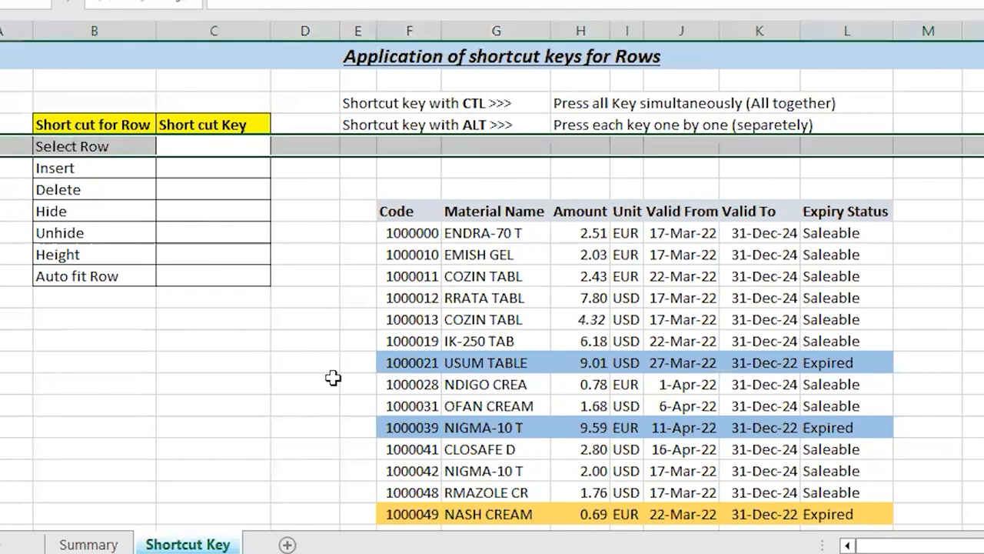
pyautogui.press('Down')
pyautogui.press('Up')
pyautogui.write('SHIFT+SPACE BAR')
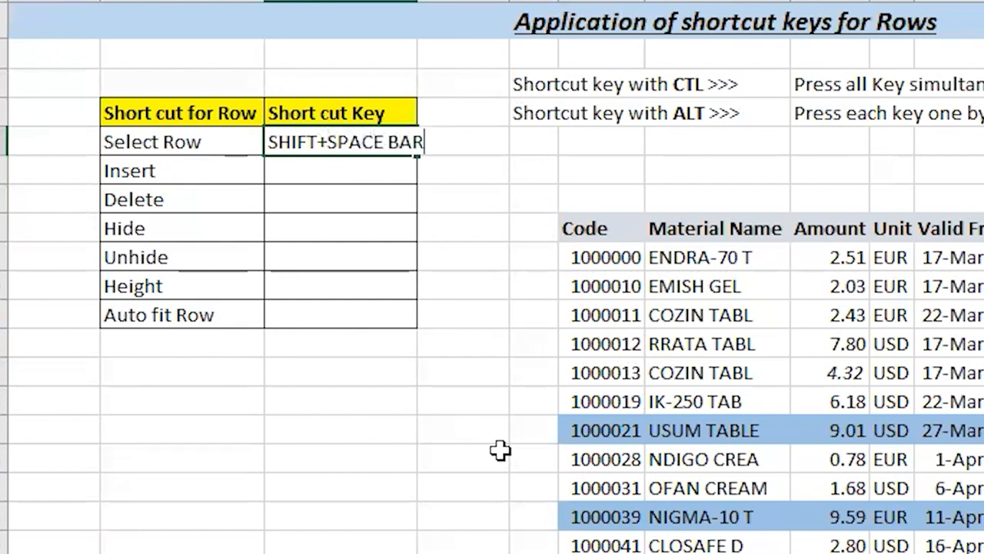
pyautogui.press('Return')
# Step: Select the entire row of code 1000031, extend the selection over the rows below, and reverse it upward to the row of code 1000013
pyautogui.press('Down')
pyautogui.press('Down')
pyautogui.press('Down')
pyautogui.press('Down')
pyautogui.press('Down')
pyautogui.press('Down')
pyautogui.press('Down')
pyautogui.press('Down')
pyautogui.press('Down')
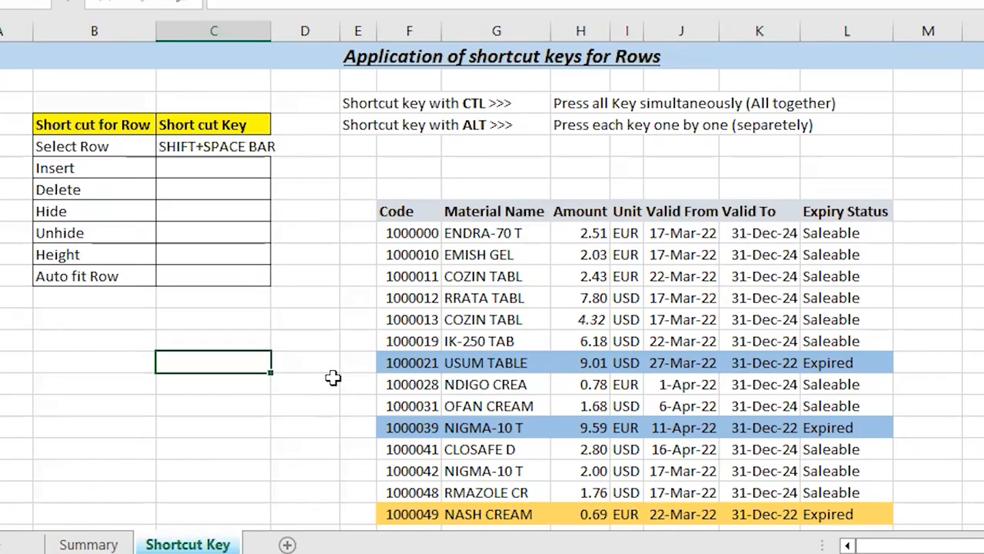
pyautogui.hotkey('shift', 'space')
pyautogui.press('Down')
pyautogui.press('Down')
pyautogui.hotkey('shift', 'space')
pyautogui.hotkey('shift', 'Down')
pyautogui.hotkey('shift', 'Down')
pyautogui.hotkey('shift', 'Down')
pyautogui.hotkey('shift', 'Down')
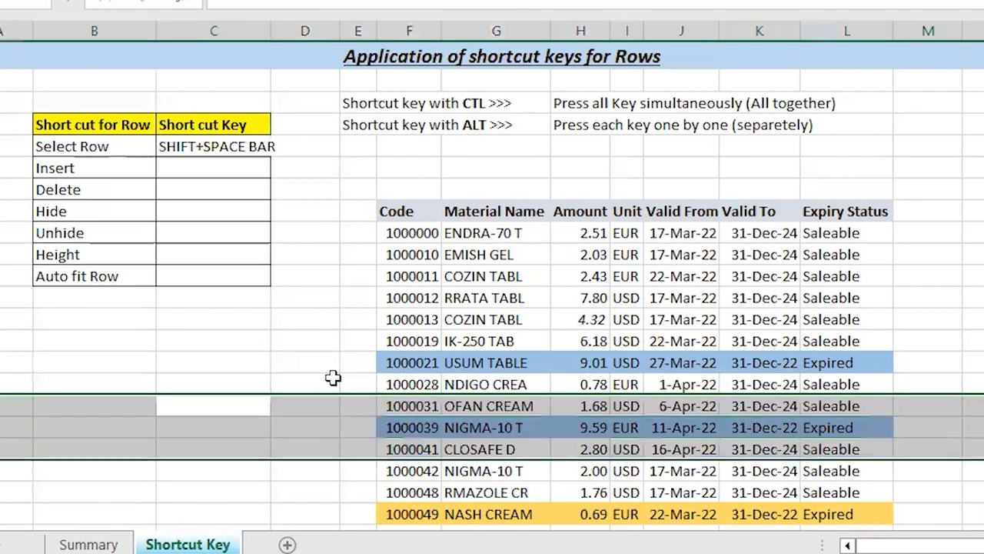
pyautogui.hotkey('shift', 'Down')
pyautogui.hotkey('shift', 'Up')
pyautogui.hotkey('shift', 'Up')
pyautogui.hotkey('shift', 'Up')
pyautogui.hotkey('shift', 'Up')
pyautogui.hotkey('shift', 'Up')
pyautogui.hotkey('shift', 'Up')
pyautogui.hotkey('shift', 'Up')
pyautogui.hotkey('shift', 'Up')
pyautogui.hotkey('shift', 'Up')
pyautogui.hotkey('shift', 'Up')
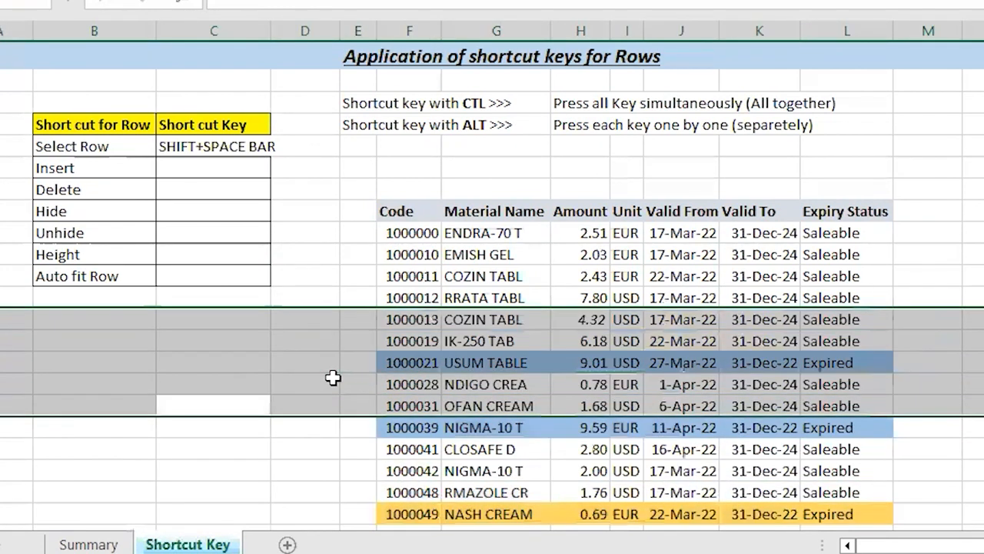
# Step: Select the four entire rows from code 1000019 through code 1000031
pyautogui.press('Up')
pyautogui.press('Up')
pyautogui.press('Up')
pyautogui.hotkey('shift', 'space')
pyautogui.hotkey('shift', 'Down')
pyautogui.hotkey('shift', 'Down')
pyautogui.hotkey('shift', 'Down')
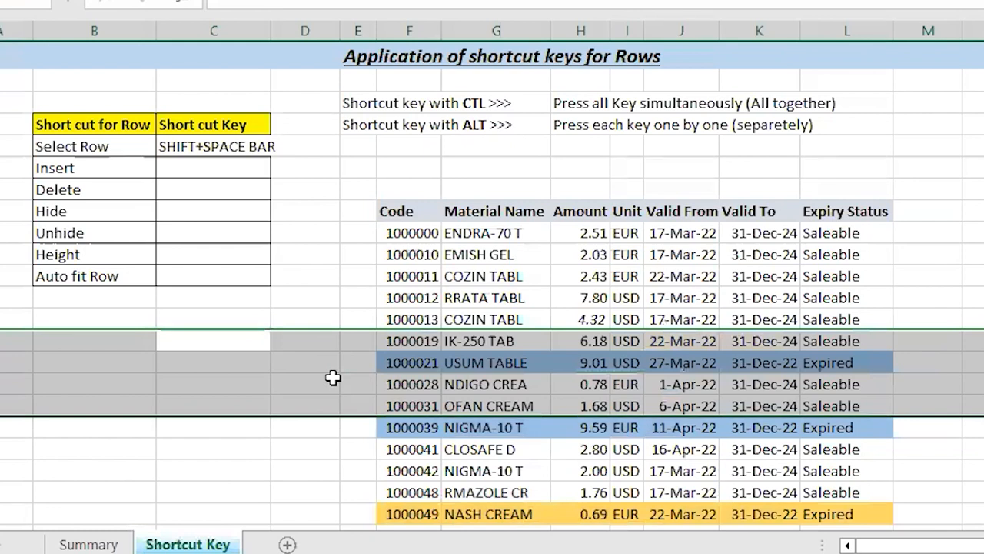
# Step: Select only the entire row containing code 1000028
pyautogui.press('Down')
pyautogui.press('Down')
pyautogui.press('Down')
pyautogui.hotkey('shift', 'space')
pyautogui.press('Down')
pyautogui.press('Up')
pyautogui.press('Up')
pyautogui.hotkey('shift', 'space')
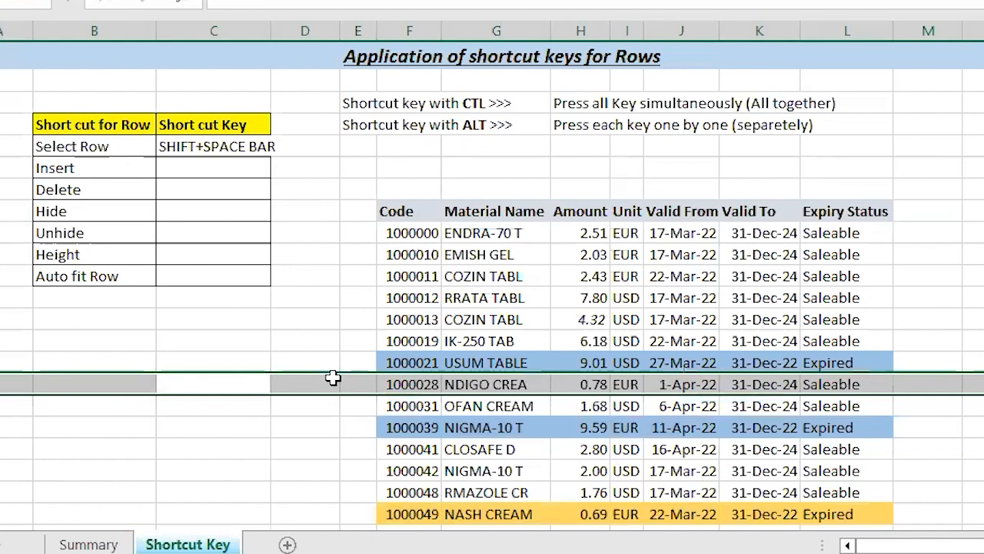
# Step: AutoFit the width of the Short cut Key column to the SHIFT+SPACE BAR entry
pyautogui.hotkey('ctrl', 'Up')
pyautogui.hotkey('ctrl', 'Up')
pyautogui.press('Down')
pyautogui.hotkey('alt', 'h')
pyautogui.press('o')
pyautogui.press('i')
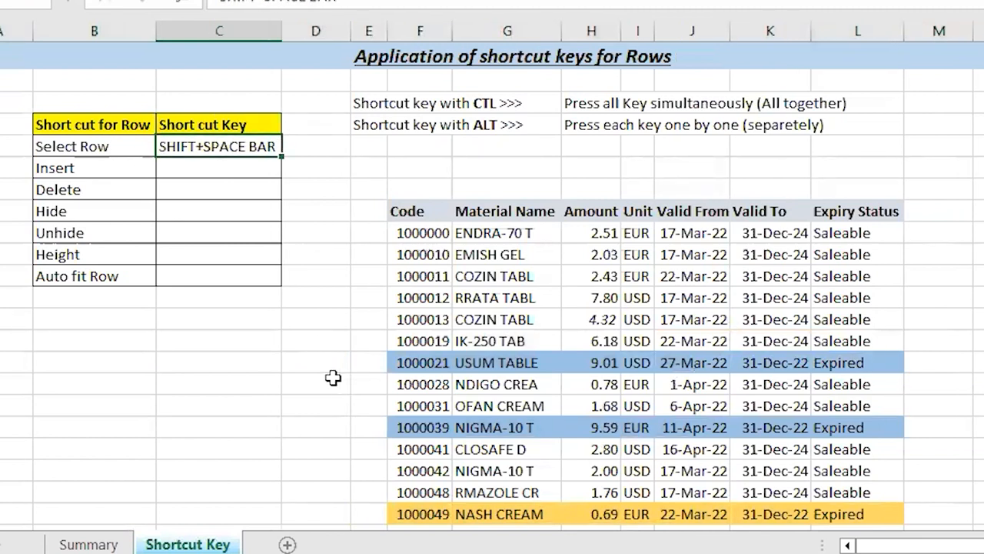
# Step: Select the entire worksheet row that contains the Height entry
pyautogui.press('Down')
pyautogui.press('Down')
pyautogui.press('Down')
pyautogui.press('Down')
pyautogui.press('Down')
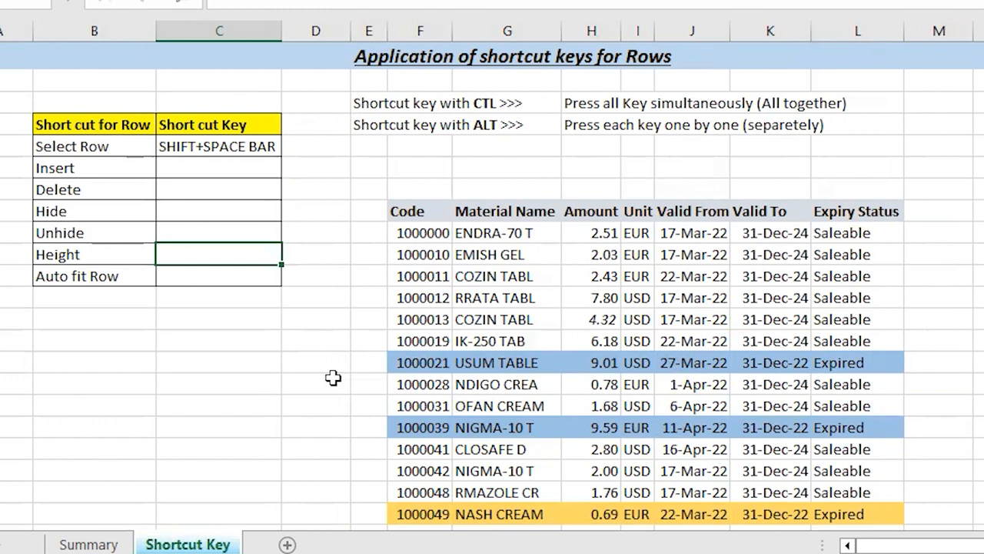
pyautogui.hotkey('shift', 'space')
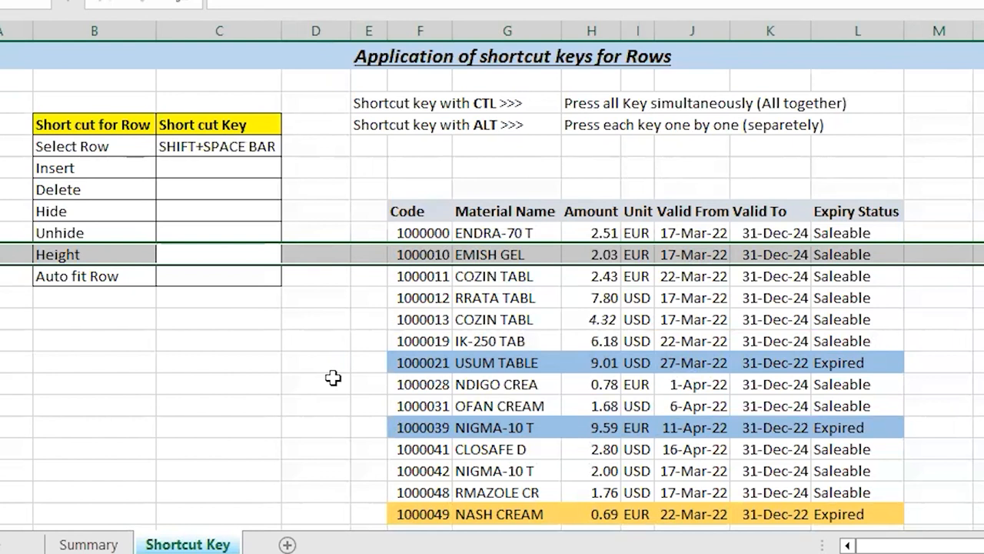
# Step: Look through the material table's Code column down past its last row and back up
pyautogui.press('Up')
pyautogui.press('Up')
pyautogui.press('Up')
pyautogui.press('Up')
pyautogui.press('Down')
pyautogui.press('Down')
pyautogui.press('Down')
pyautogui.press('Down')
pyautogui.press('Down')
pyautogui.press('Down')
pyautogui.press('Down')
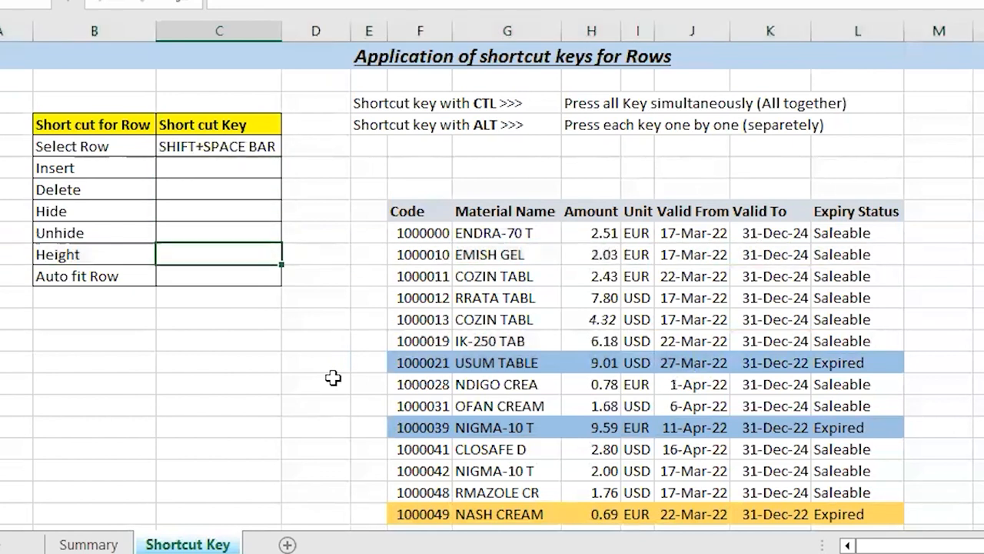
pyautogui.press('Right')
pyautogui.press('Right')
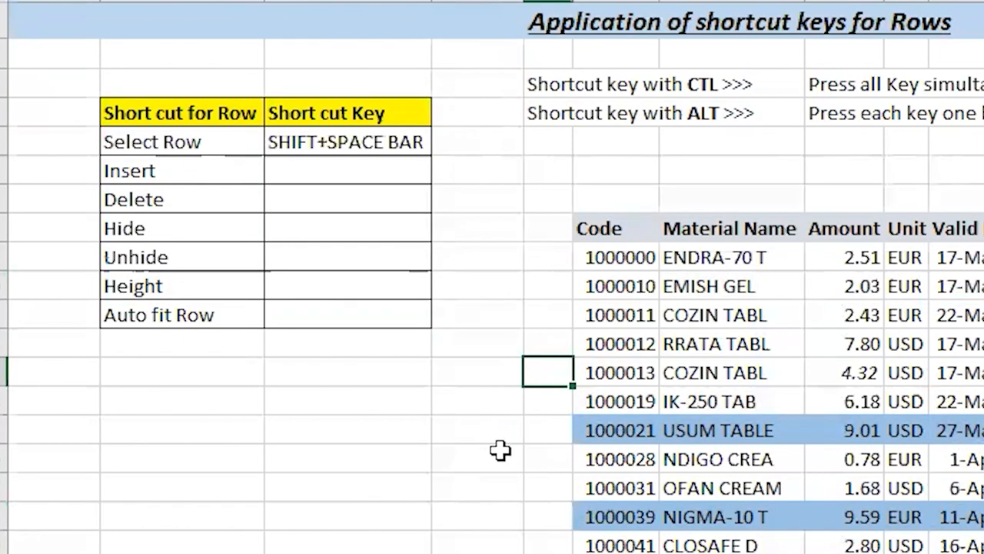
pyautogui.press('Right')
pyautogui.press('Up')
pyautogui.press('Down')
pyautogui.press('Down')
pyautogui.press('Down')
pyautogui.press('Down')
pyautogui.press('Down')
pyautogui.press('Down')
pyautogui.press('Down')
pyautogui.press('Down')
pyautogui.press('Down')
pyautogui.press('Down')
pyautogui.press('Down')
pyautogui.press('Down')
pyautogui.press('Down')
pyautogui.press('Down')
pyautogui.press('Down')
pyautogui.press('Up')
pyautogui.press('Up')
pyautogui.press('Up')
pyautogui.press('Up')
pyautogui.press('Up')
pyautogui.press('Up')
pyautogui.press('Up')
pyautogui.press('Up')
pyautogui.press('Up')
pyautogui.press('Up')
pyautogui.press('Up')
pyautogui.press('Up')
pyautogui.press('Up')
pyautogui.press('Up')
pyautogui.press('Up')
pyautogui.press('Up')
pyautogui.press('Up')
pyautogui.press('Up')
pyautogui.press('Up')
pyautogui.press('Up')
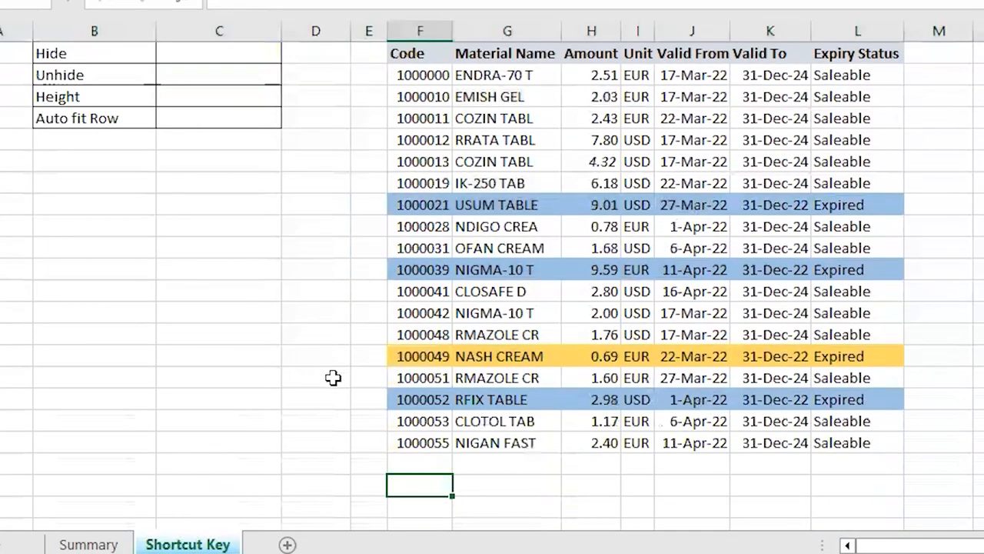
# Step: Insert a blank worksheet row directly above the row of code 1000013
pyautogui.press('Down')
pyautogui.press('Down')
pyautogui.press('Down')
pyautogui.press('Down')
pyautogui.press('Down')
pyautogui.press('Down')
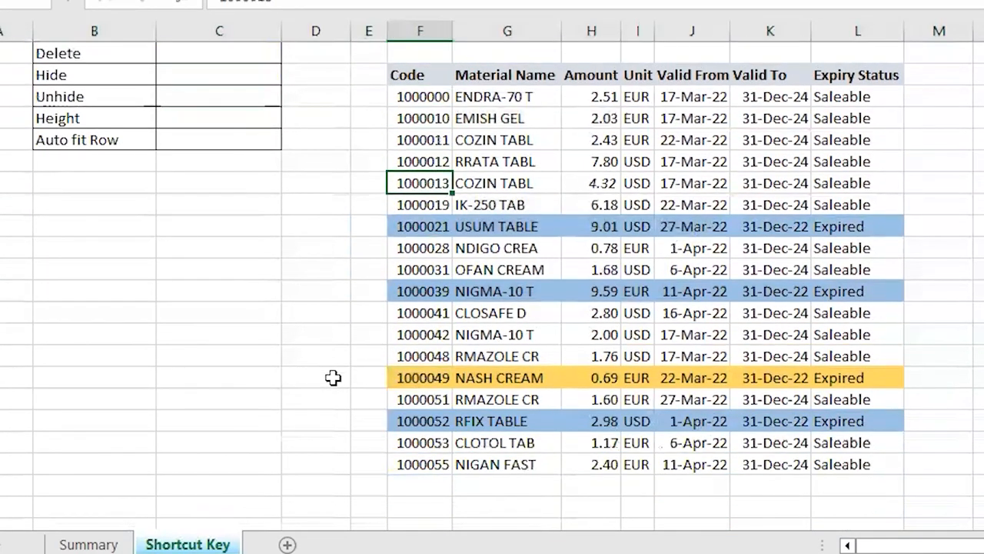
pyautogui.hotkey('alt', 'i')
pyautogui.press('r')
pyautogui.press('Down')
pyautogui.press('Down')
pyautogui.press('Down')
pyautogui.press('Down')
pyautogui.press('Down')
pyautogui.press('Left')
pyautogui.press('Left')
pyautogui.press('Up')
pyautogui.press('Up')
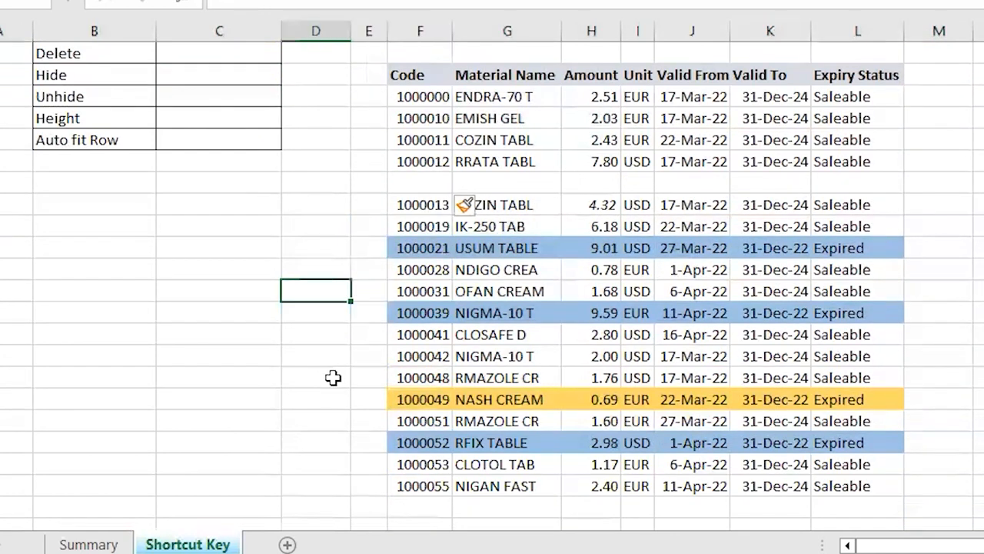
# Step: Select the five entire worksheet rows of codes 1000021 through 1000041
pyautogui.hotkey('shift', 'Down')
pyautogui.hotkey('shift', 'Down')
pyautogui.hotkey('shift', 'Down')
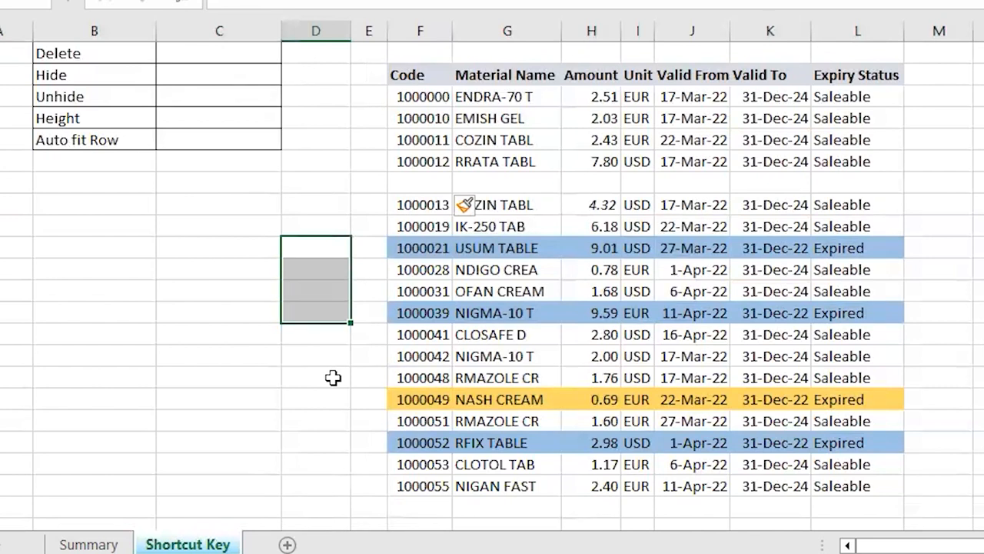
pyautogui.hotkey('shift', 'space')
pyautogui.press('Down')
pyautogui.press('Up')
pyautogui.hotkey('shift', 'Down')
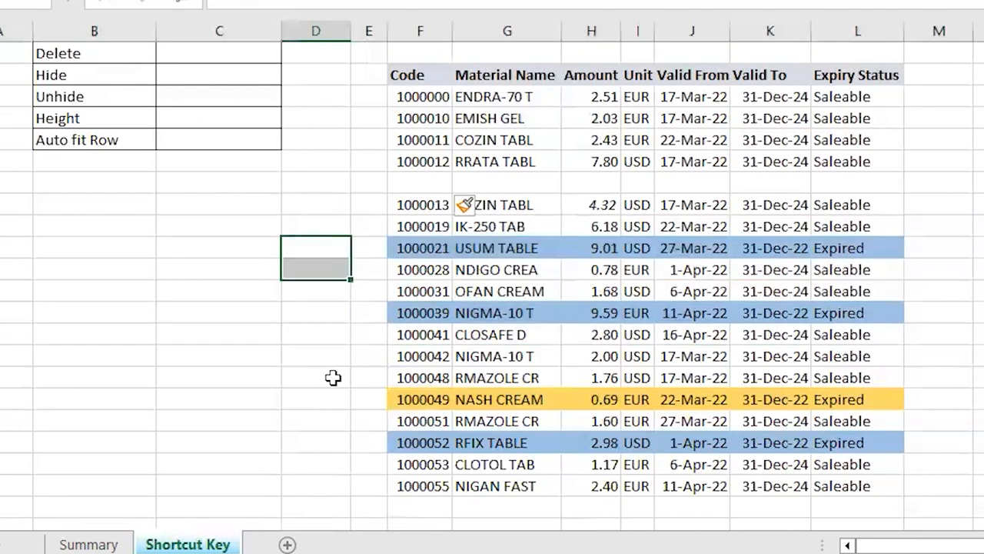
pyautogui.hotkey('shift', 'Down')
pyautogui.hotkey('shift', 'Down')
pyautogui.hotkey('shift', 'Down')
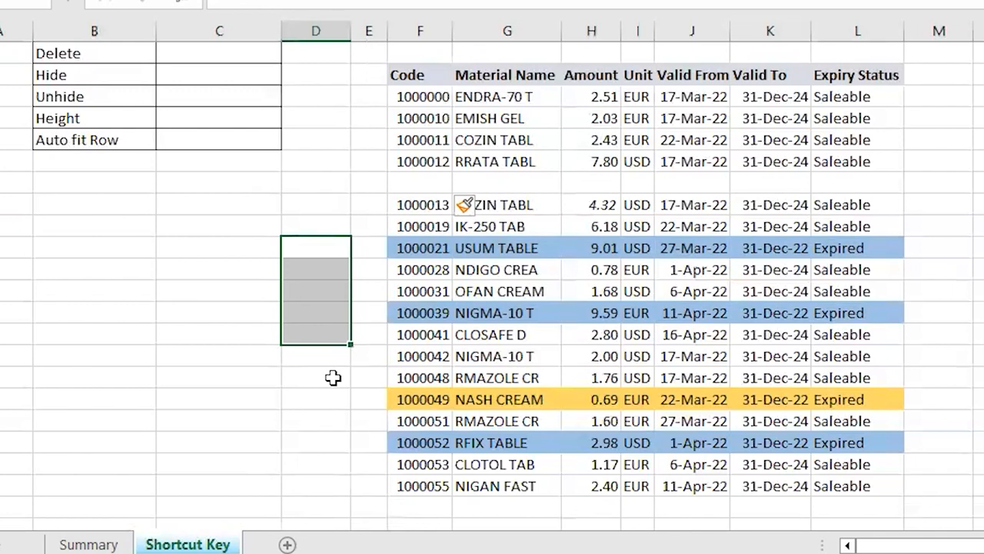
pyautogui.hotkey('shift', 'space')
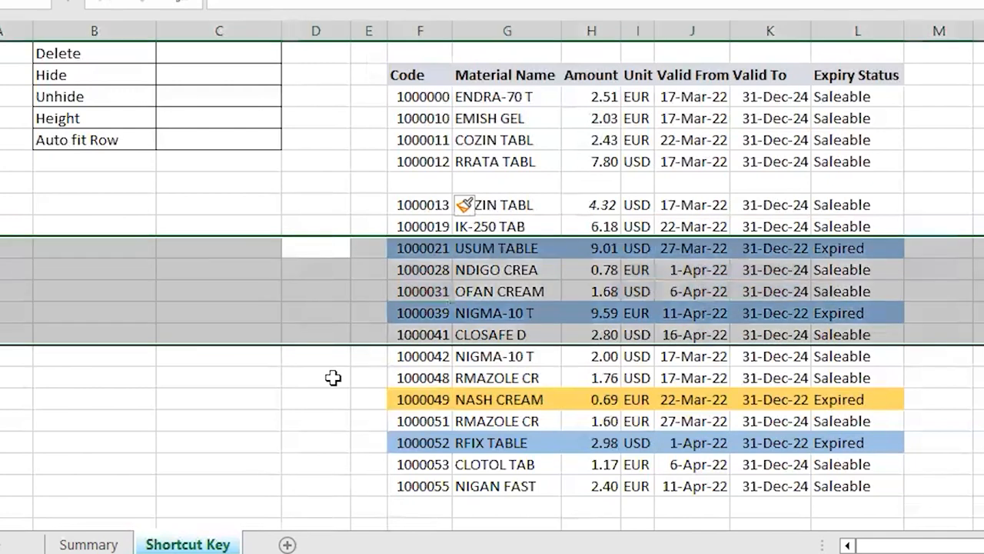
# Step: Insert four blank worksheet rows directly above the row of code 1000021
pyautogui.press('Up')
pyautogui.press('Down')
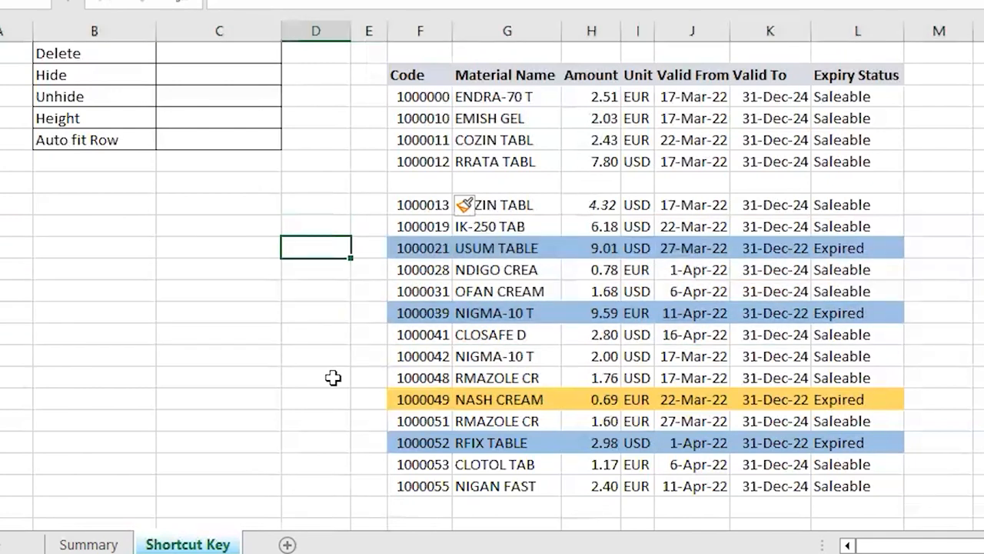
pyautogui.hotkey('shift', 'space')
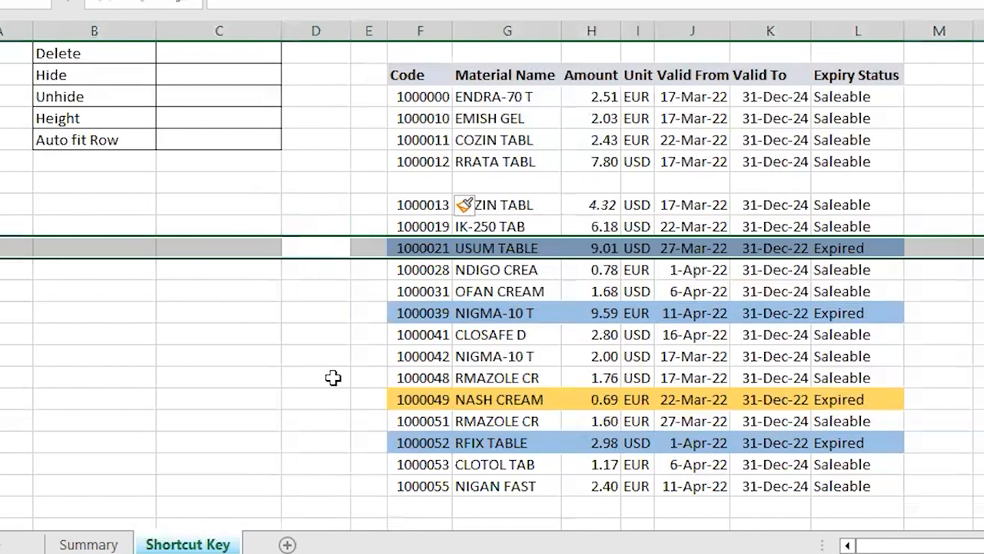
pyautogui.hotkey('shift', 'Down')
pyautogui.hotkey('shift', 'Down')
pyautogui.hotkey('shift', 'Down')
pyautogui.hotkey('shift', 'Down')
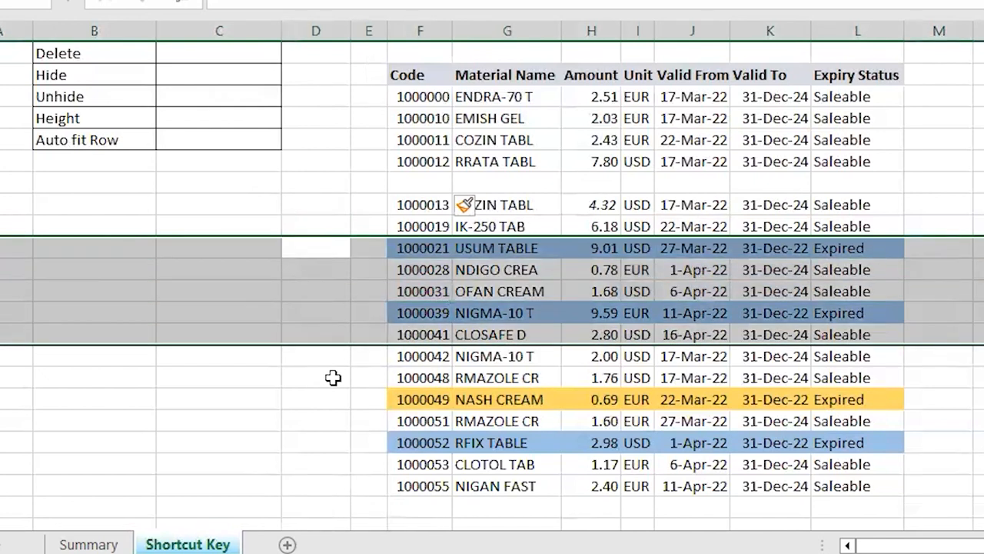
pyautogui.hotkey('shift', 'Up')
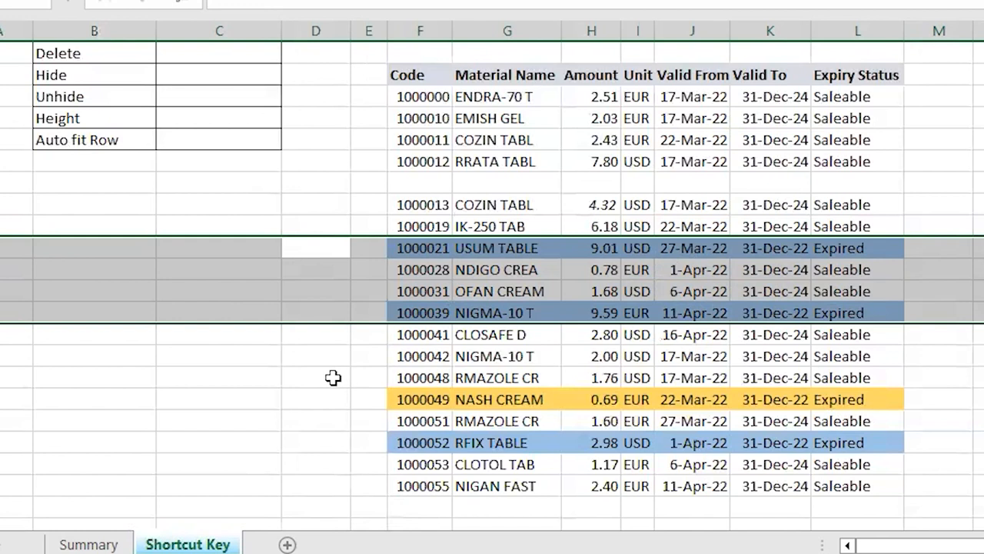
pyautogui.hotkey('ctrl', 'shift', '+')
# Step: Select blank rows 16 and 17 in full, then reduce the selection to cell D16
pyautogui.press('Down')
pyautogui.press('Up')
pyautogui.hotkey('shift', 'Down')
pyautogui.hotkey('shift', 'Down')
pyautogui.hotkey('shift', 'Up')
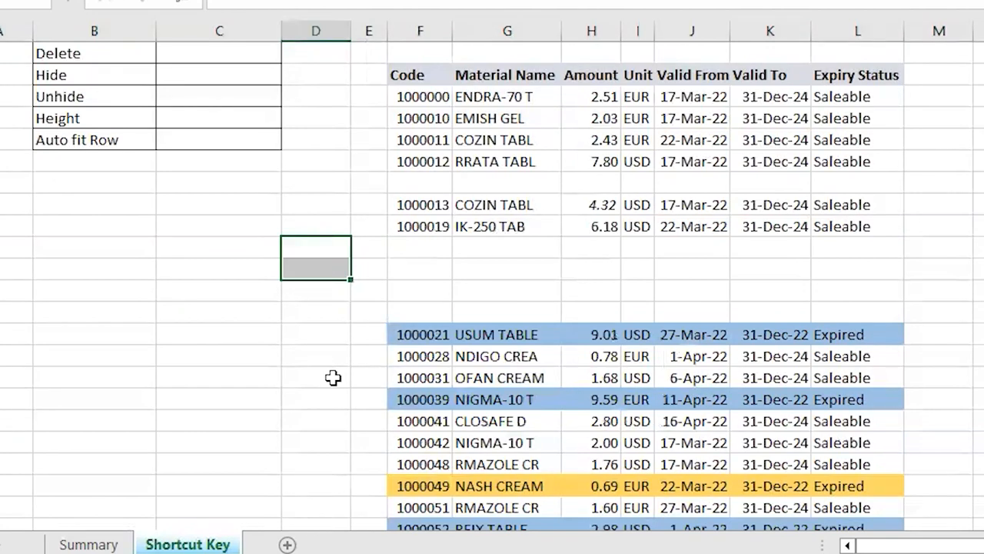
pyautogui.hotkey('shift', 'space')
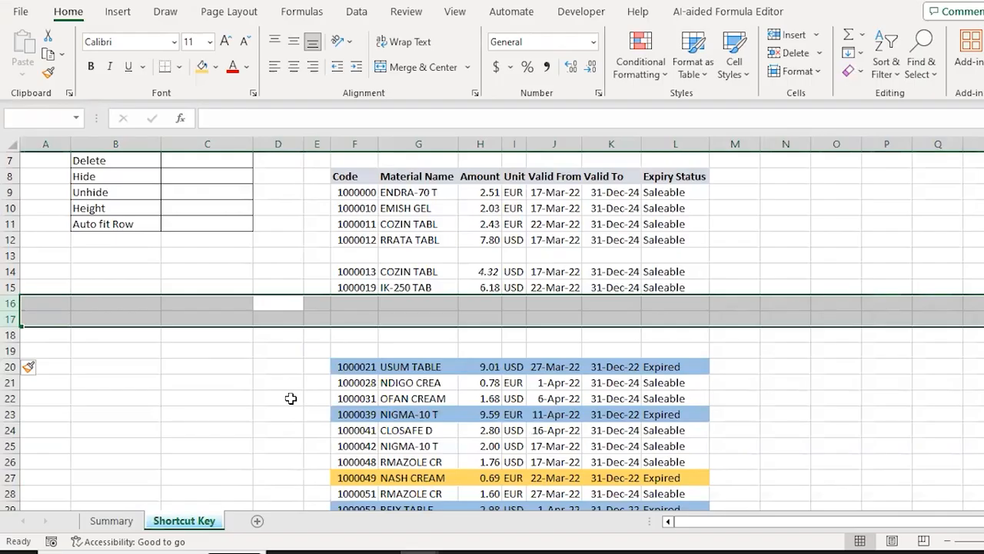
pyautogui.press('Down')
pyautogui.press('Up')
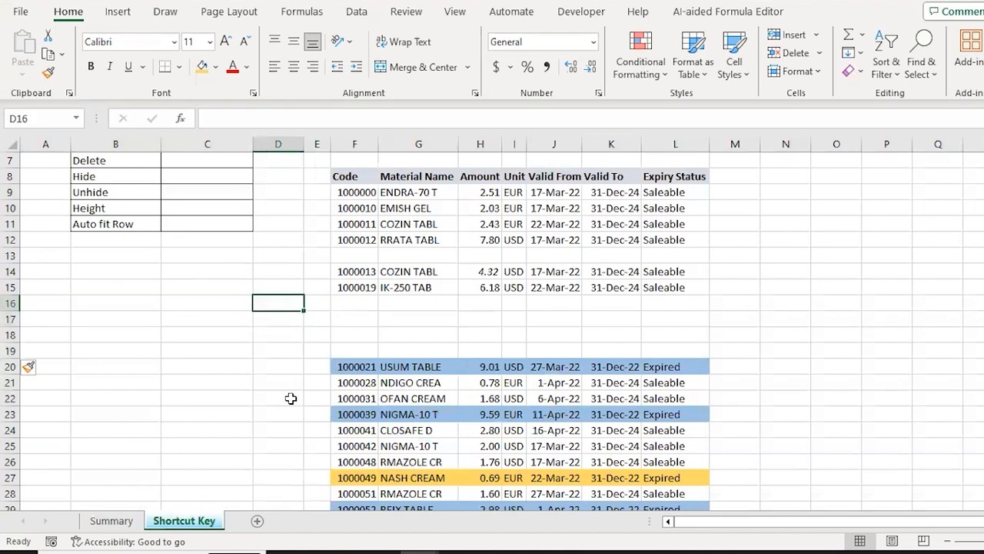
pyautogui.hotkey('shift', 'Down')
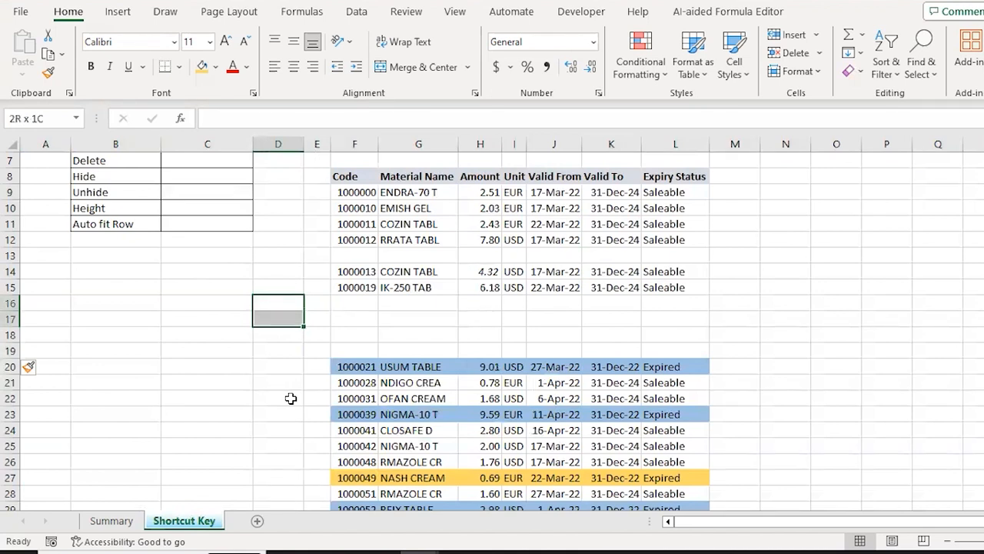
pyautogui.hotkey('shift', 'space')
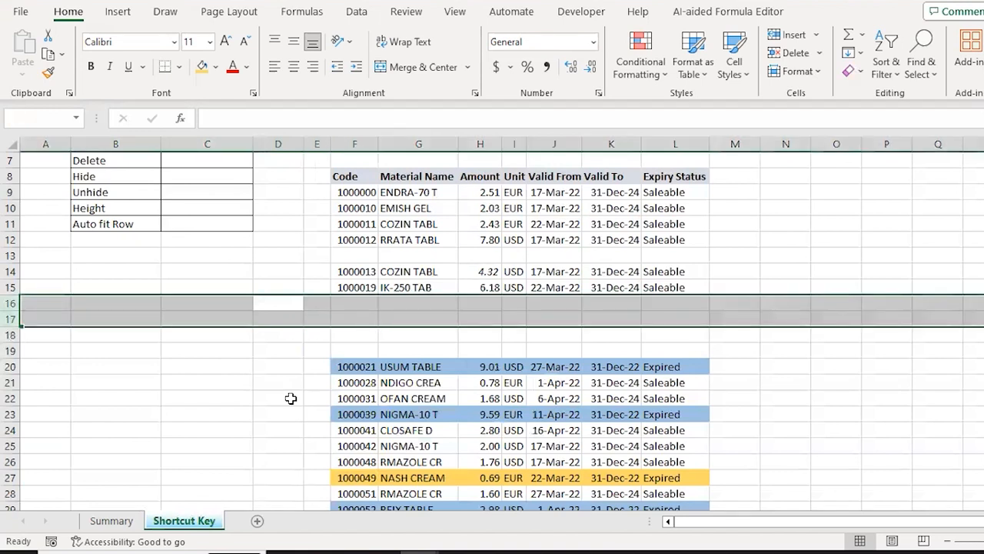
pyautogui.hotkey('shift', 'BackSpace')
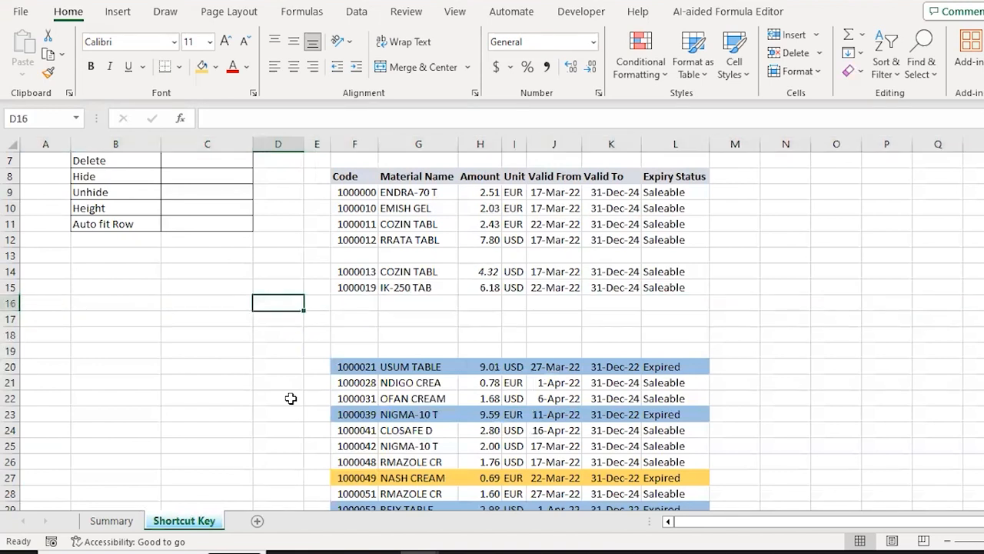
# Step: Insert one more blank worksheet row at row 17
pyautogui.press('Down')
pyautogui.hotkey('shift', 'space')
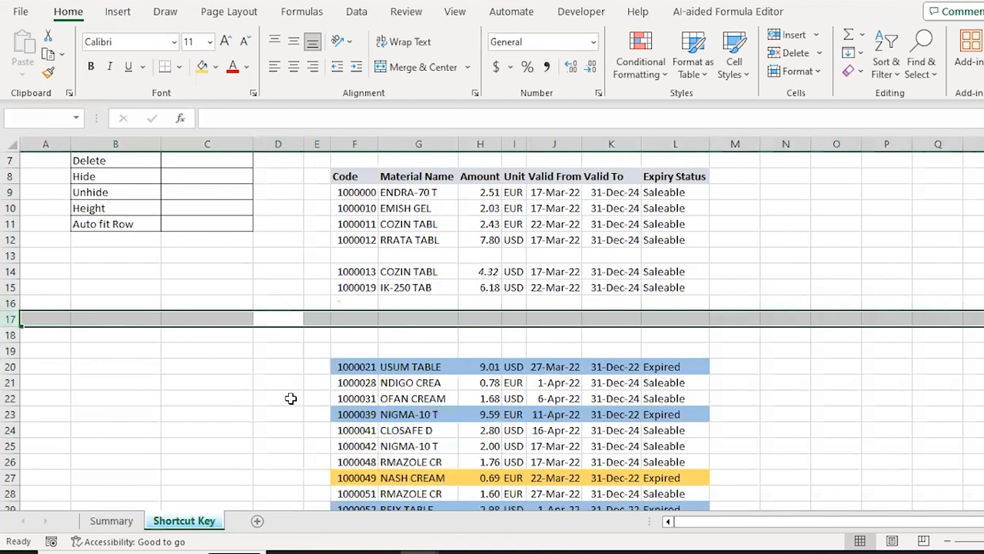
pyautogui.hotkey('alt', 'i')
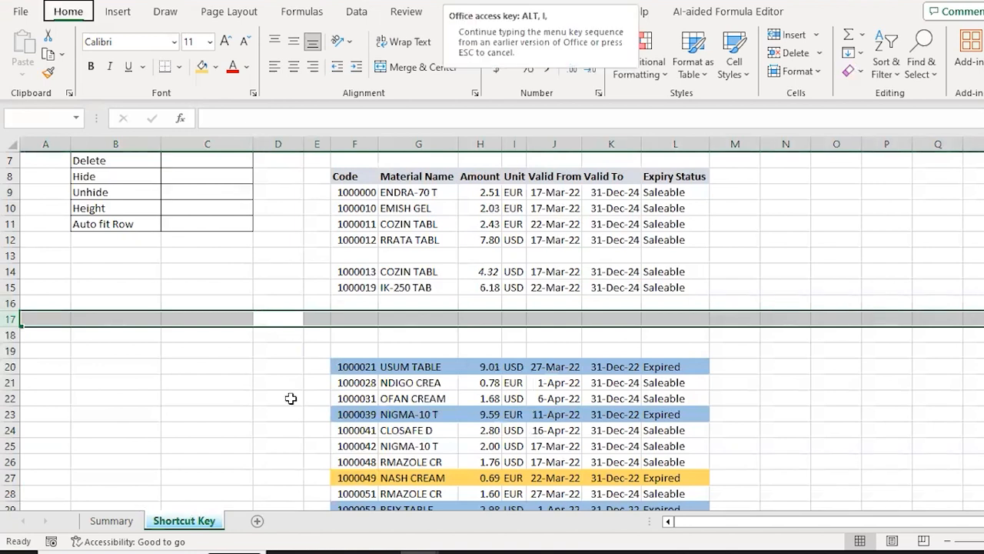
pyautogui.press('r')
# Step: Insert two more blank worksheet rows at rows 18 and 19
pyautogui.press('Down')
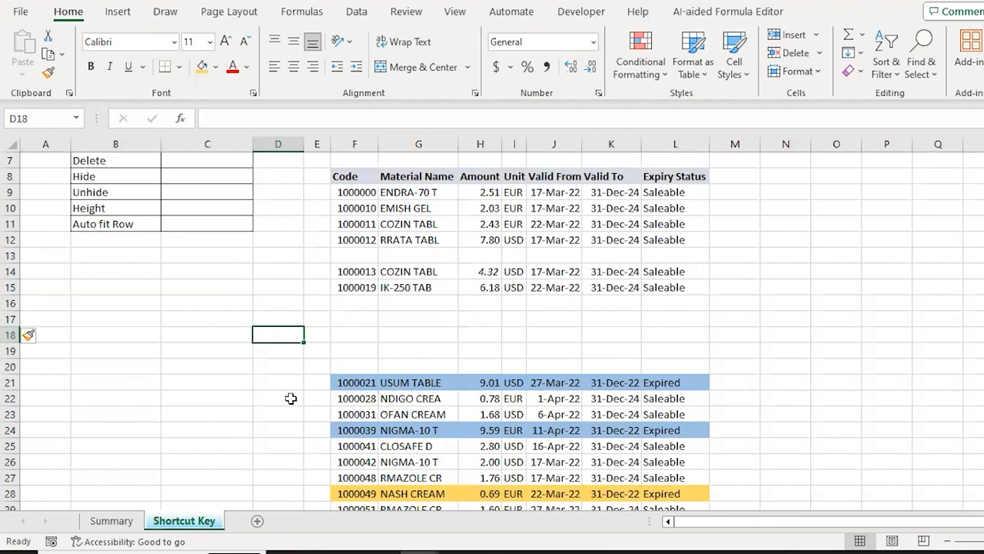
pyautogui.hotkey('shift', 'Down')
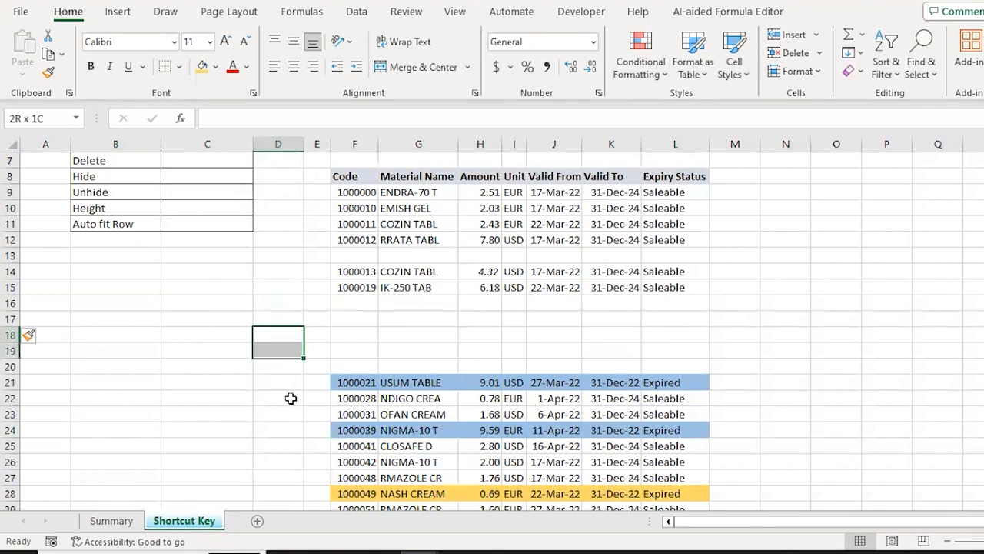
pyautogui.hotkey('shift', 'space')
pyautogui.hotkey('ctrl', 'shift', '+')
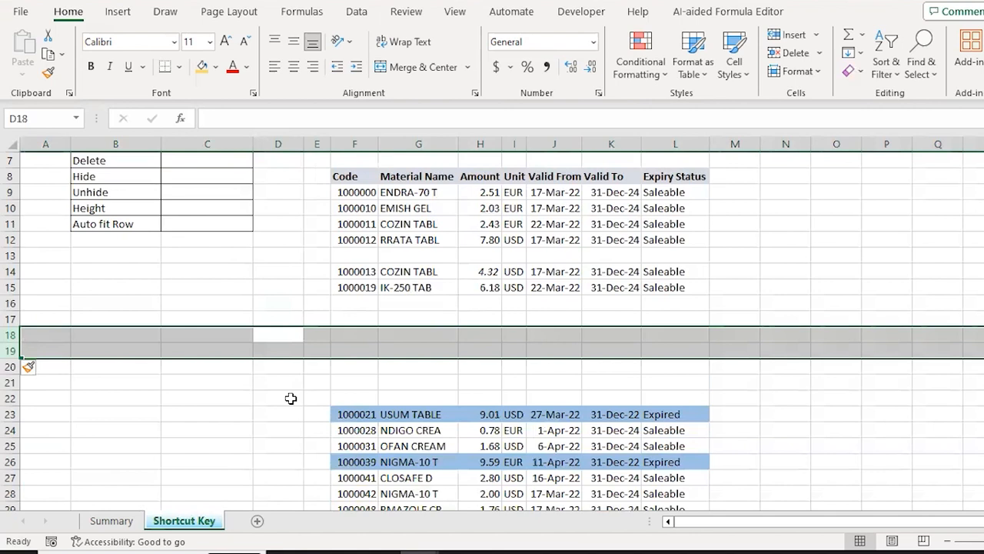
# Step: Insert eleven blank worksheet rows at row 17, using rows 17 through 27 as the selection
pyautogui.press('Down')
pyautogui.press('Up')
pyautogui.press('Up')
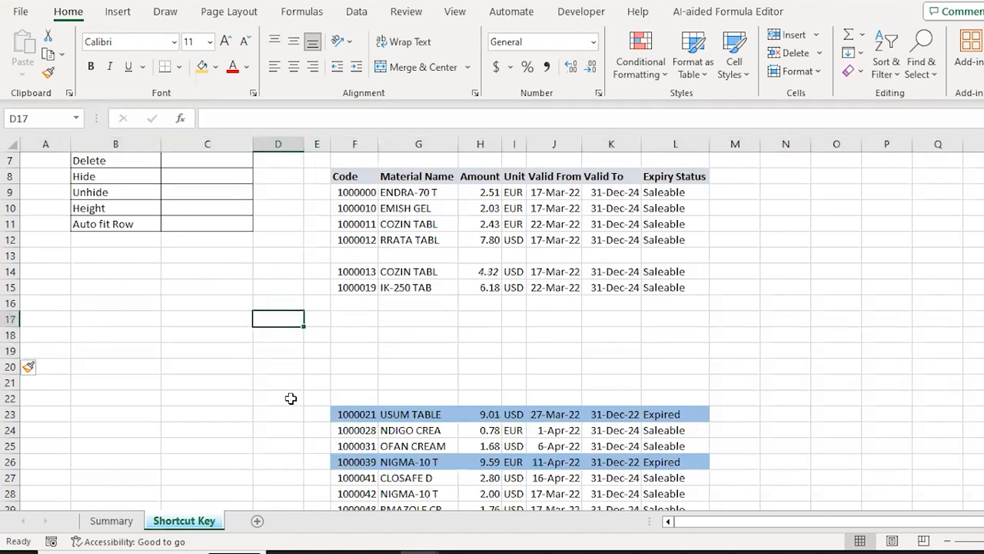
pyautogui.hotkey('shift', 'Down')
pyautogui.hotkey('shift', 'Down')
pyautogui.hotkey('shift', 'Down')
pyautogui.hotkey('shift', 'Down')
pyautogui.hotkey('shift', 'Down')
pyautogui.hotkey('shift', 'Down')
pyautogui.hotkey('shift', 'Down')
pyautogui.hotkey('shift', 'Down')
pyautogui.hotkey('shift', 'space')
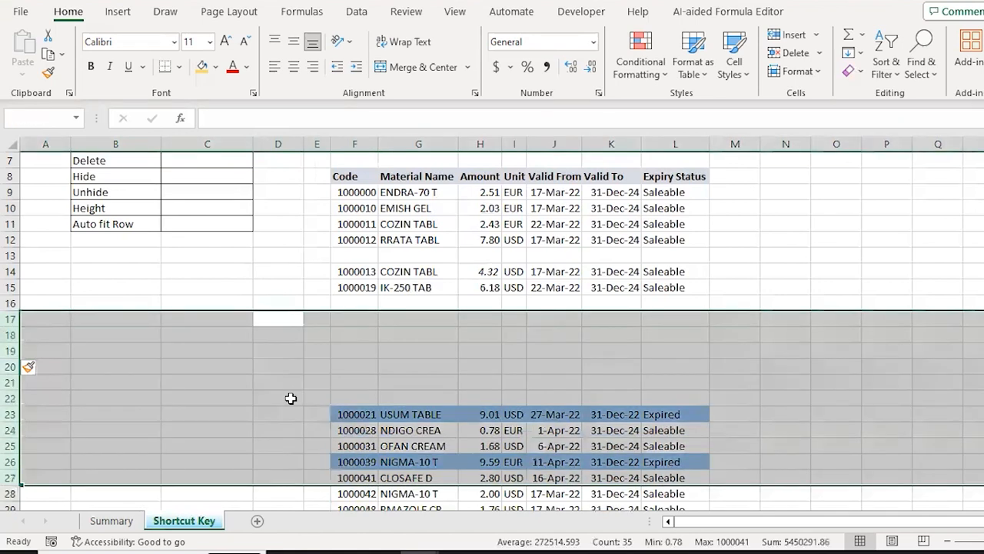
pyautogui.hotkey('ctrl', 'shift', '+')
# Step: Enter ALT I R as the shortcut key for Insert in cell C6
pyautogui.press('Down')
pyautogui.press('Right')
pyautogui.press('Right')
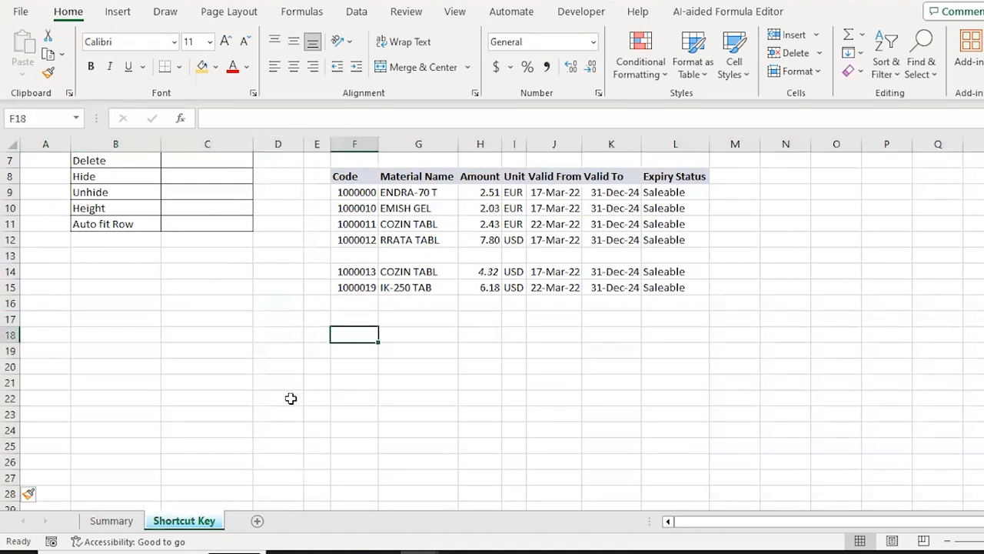
pyautogui.hotkey('ctrl', 'Down')
pyautogui.hotkey('ctrl', 'Up')
pyautogui.press('Up')
pyautogui.press('Up')
pyautogui.press('Left')
pyautogui.press('Left')
pyautogui.press('Left')
pyautogui.press('Left')
pyautogui.hotkey('ctrl', 'Up')
pyautogui.hotkey('ctrl', 'Up')
pyautogui.press('Down')
pyautogui.press('Down')
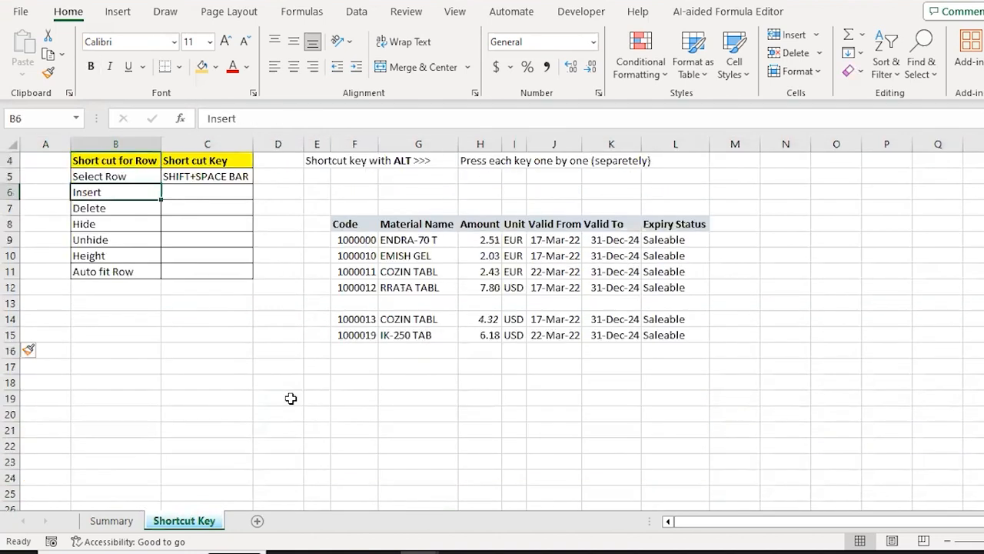
pyautogui.press('Right')
pyautogui.write('ALT')
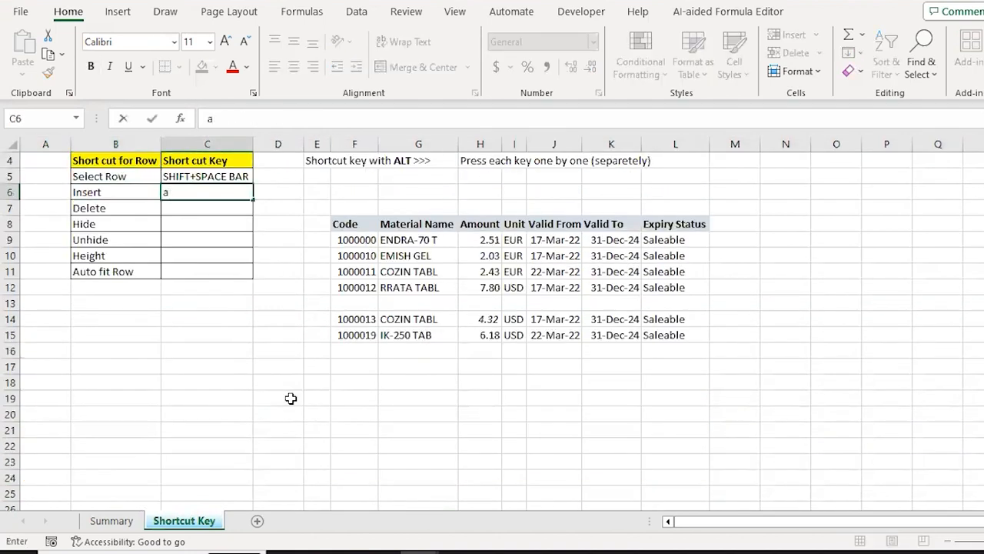
pyautogui.write(' I R')
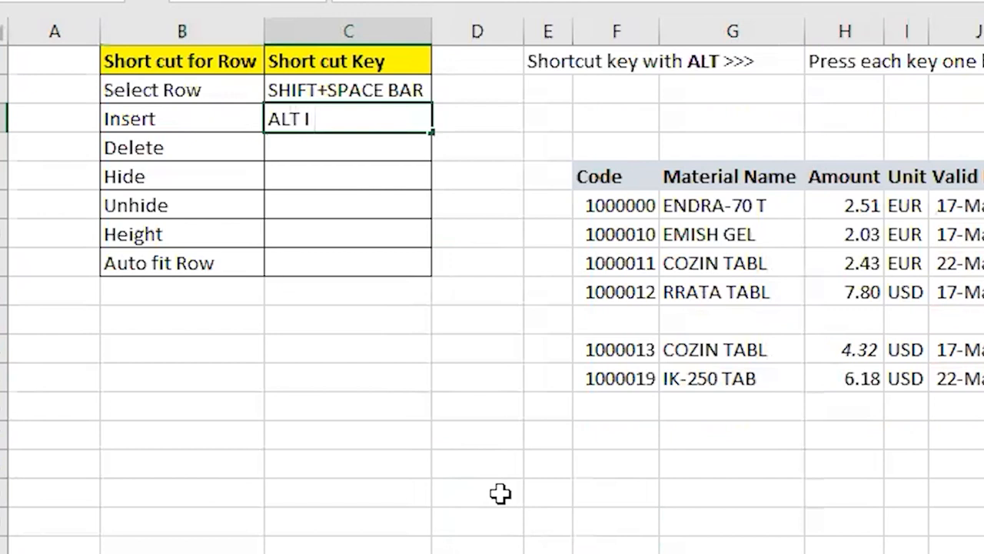
pyautogui.hotkey('ctrl', 'Up')
# Step: Insert a blank worksheet row between the CTL and ALT shortcut key notes
pyautogui.hotkey('ctrl', 'Up')
pyautogui.press('Down')
pyautogui.press('Down')
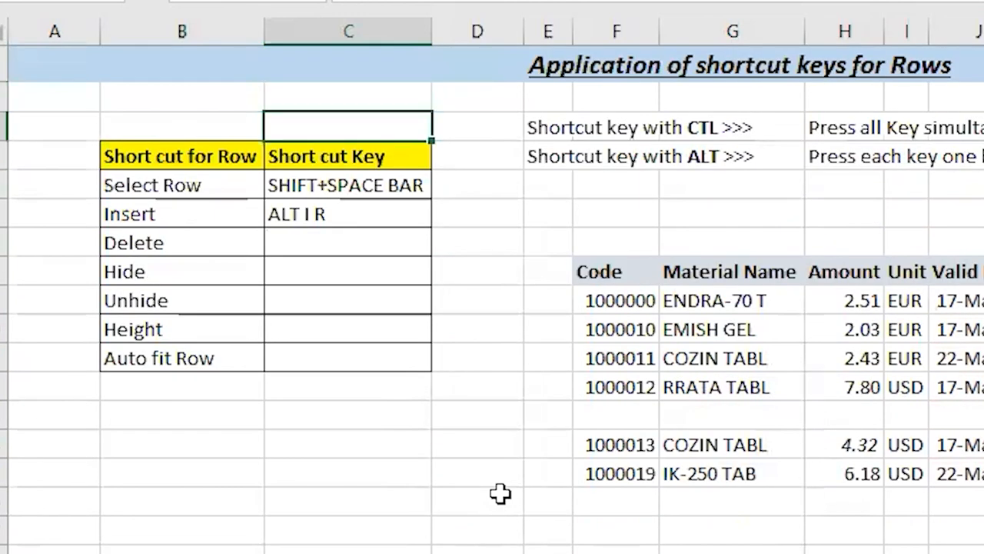
pyautogui.press('Right')
pyautogui.press('Right')
pyautogui.press('Down')
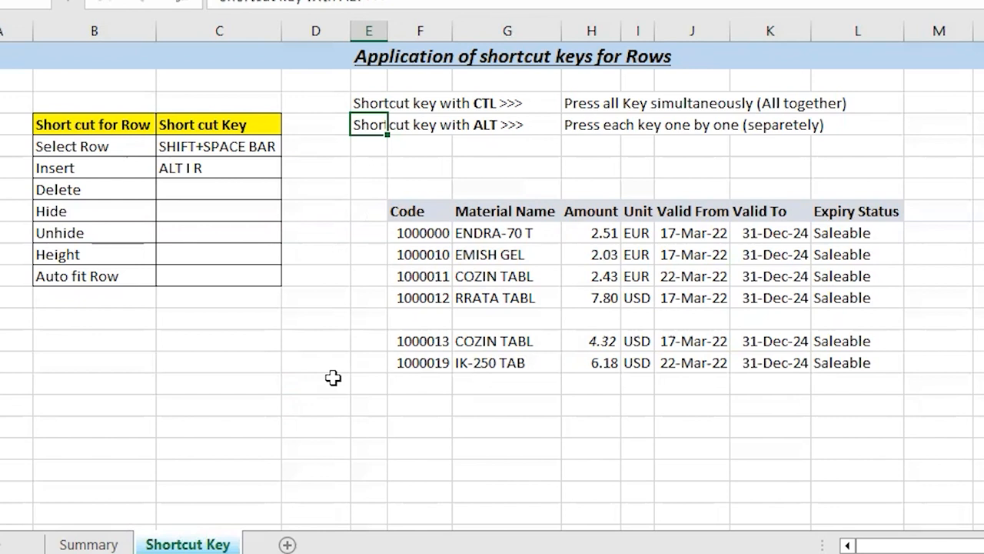
pyautogui.press('Down')
pyautogui.press('Up')
pyautogui.hotkey('alt', 'i')
pyautogui.press('r')
# Step: Enter ALT E D R as the shortcut key for Delete in the Short cut Key column
pyautogui.press('Down')
pyautogui.press('Down')
pyautogui.press('Left')
pyautogui.press('Left')
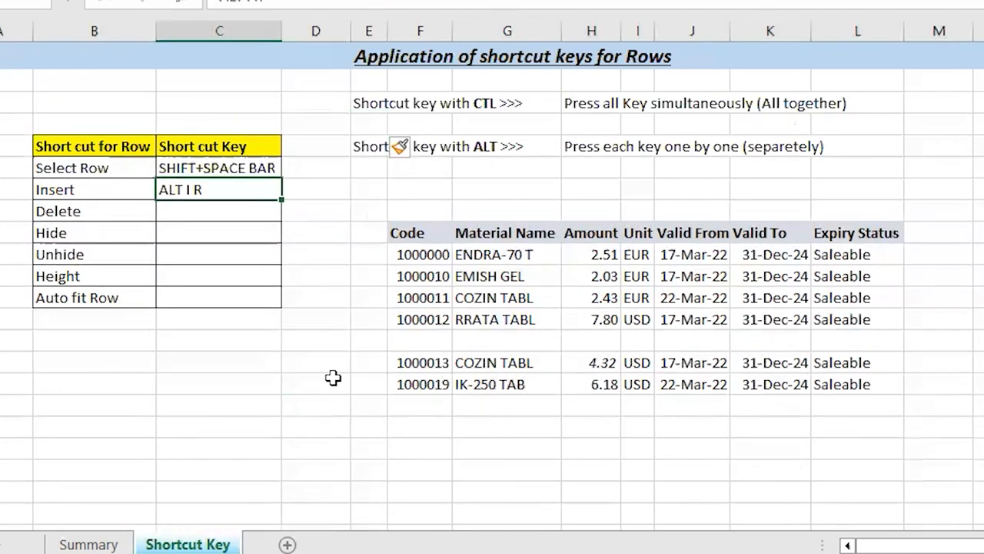
pyautogui.press('Down')
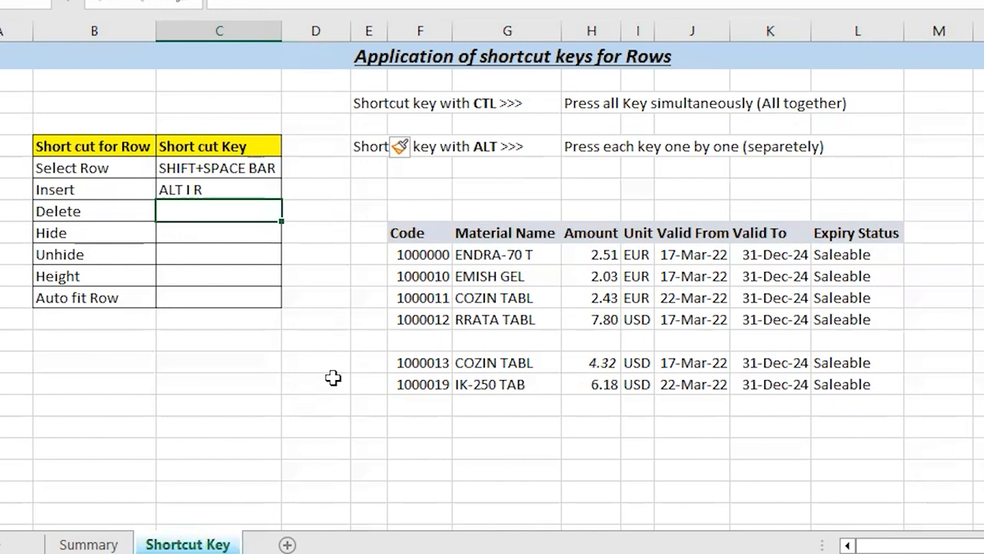
pyautogui.press('Left')
pyautogui.press('Right')
pyautogui.write('ALT E D')
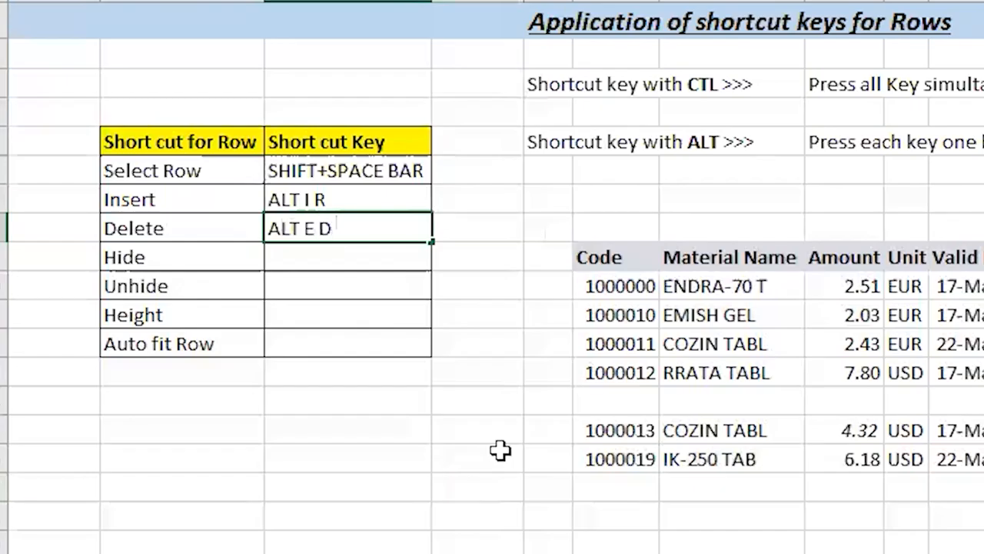
pyautogui.write(' R')
pyautogui.press('Return')
# Step: Delete the entire blank worksheet rows between materials 1000019 and 1000021
pyautogui.press('Down')
pyautogui.press('Down')
pyautogui.press('Down')
pyautogui.press('Down')
pyautogui.press('Down')
pyautogui.press('Down')
pyautogui.press('Right')
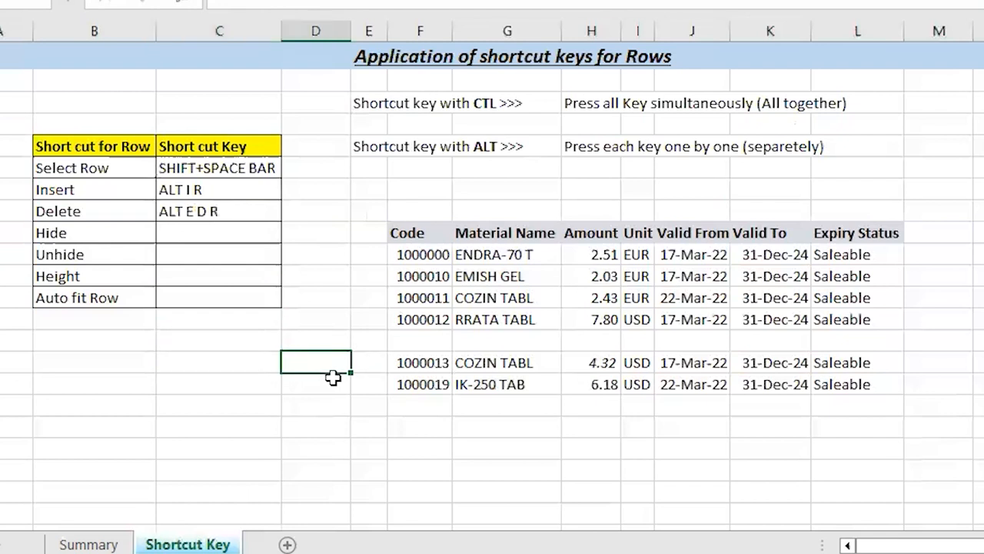
pyautogui.press('Right')
pyautogui.press('Right')
pyautogui.press('Down')
pyautogui.press('Down')
pyautogui.hotkey('ctrl', 'shift', 'Down')
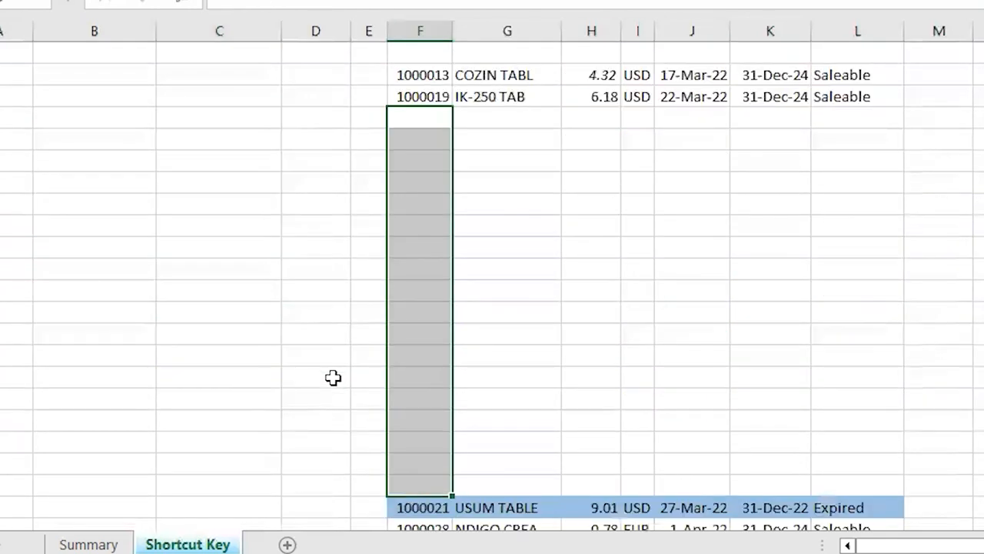
pyautogui.hotkey('shift', 'Up')
pyautogui.hotkey('shift', 'Up')
pyautogui.hotkey('shift', 'Up')
pyautogui.hotkey('shift', 'Up')
pyautogui.press('Down')
pyautogui.hotkey('shift', 'Down')
pyautogui.press('Up')
pyautogui.hotkey('ctrl', 'shift', 'Down')
pyautogui.hotkey('shift', 'Up')
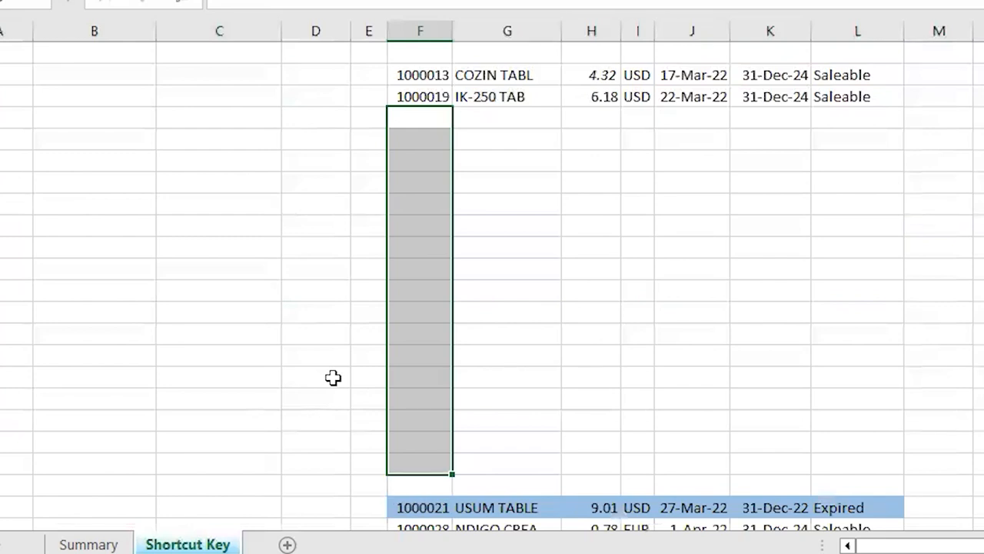
pyautogui.hotkey('shift', 'Down')
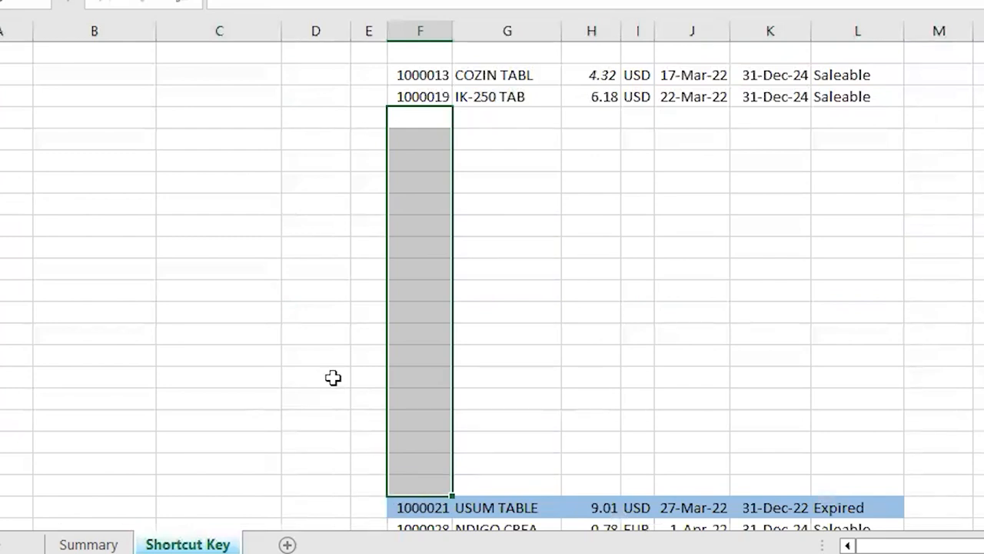
pyautogui.hotkey('ctrl', '-')
pyautogui.press('r')
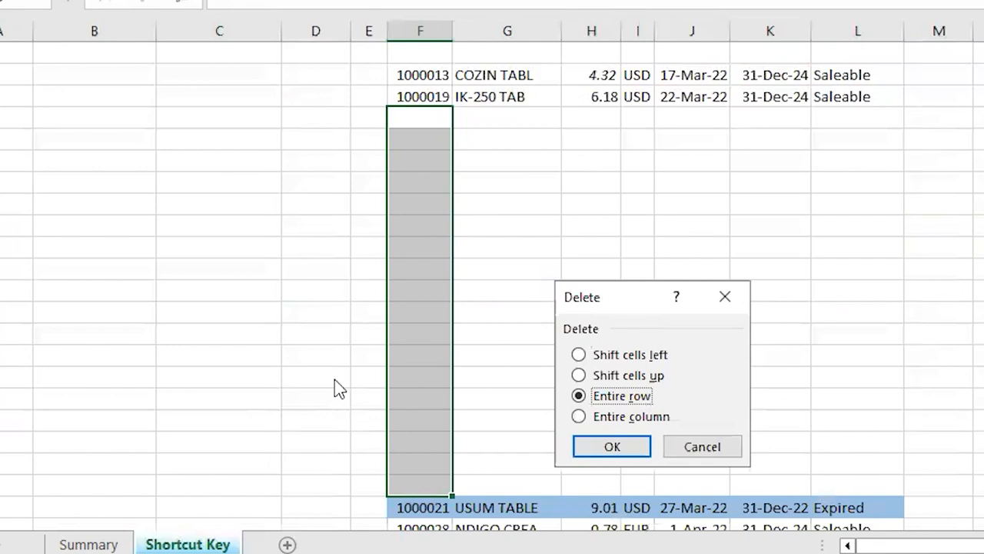
pyautogui.press('Return')
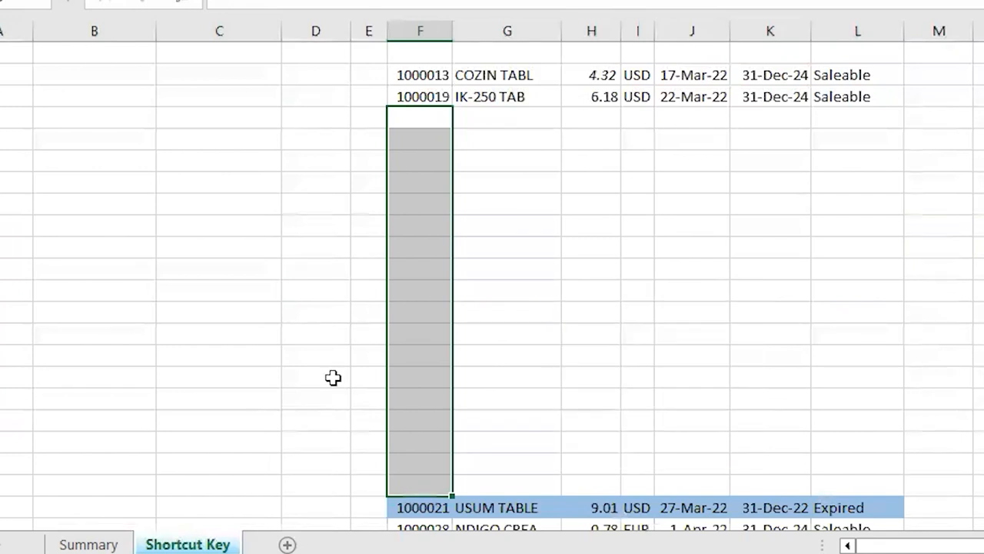
pyautogui.hotkey('ctrl', '-')
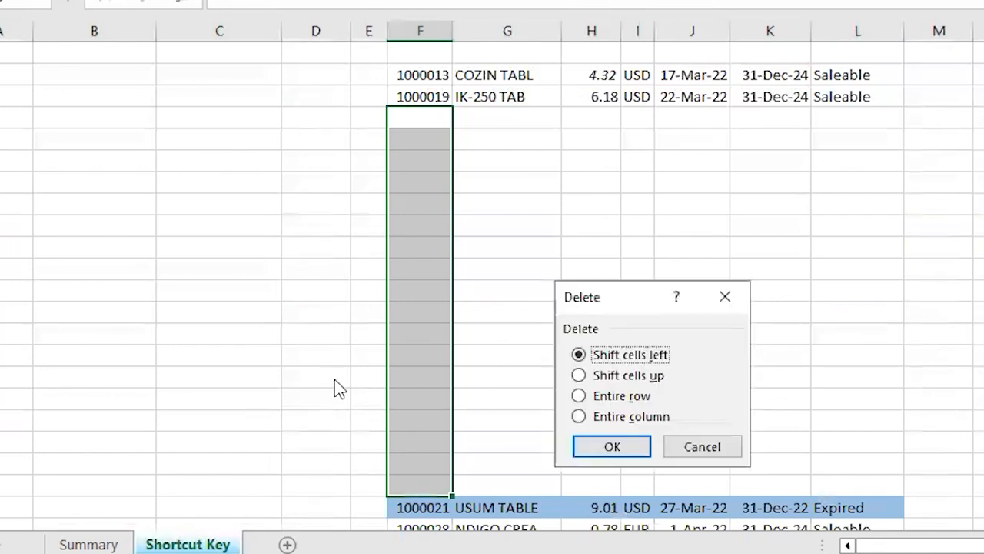
pyautogui.press('Down')
pyautogui.press('Down')
pyautogui.press('Return')
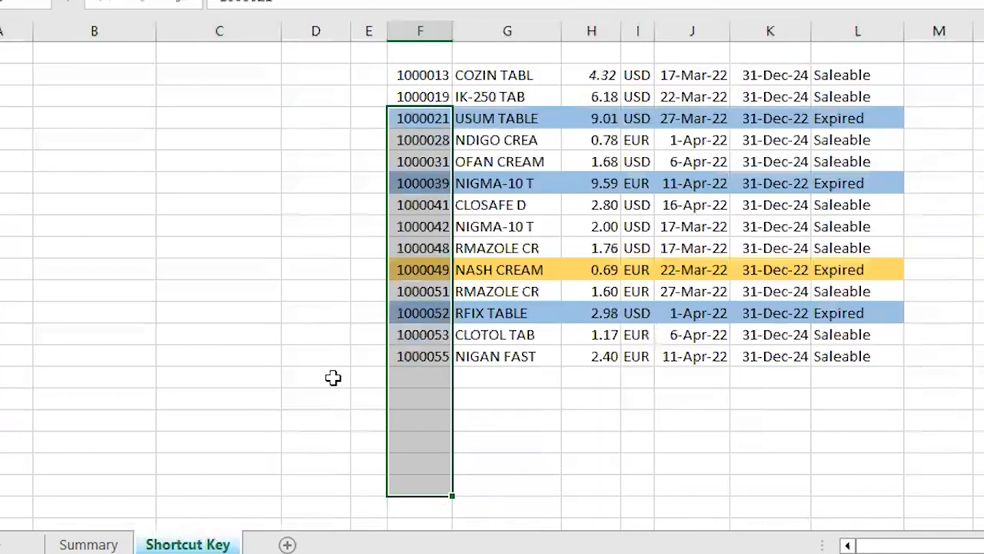
# Step: Delete the entire blank worksheet row between materials 1000012 and 1000013, working from its empty Code cell
pyautogui.press('Up')
pyautogui.press('Up')
pyautogui.press('Up')
pyautogui.press('Up')
pyautogui.press('Up')
pyautogui.press('Up')
pyautogui.press('Up')
pyautogui.press('Up')
pyautogui.press('Up')
pyautogui.press('Up')
pyautogui.press('Up')
pyautogui.press('Up')
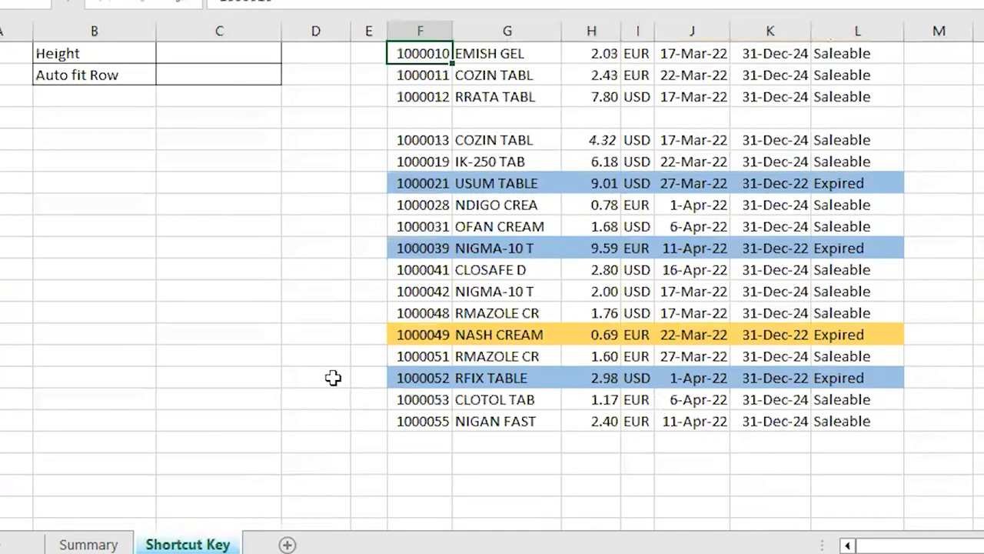
pyautogui.press('Down')
pyautogui.press('Down')
pyautogui.press('Down')
pyautogui.press('Down')
pyautogui.press('Down')
pyautogui.press('Down')
pyautogui.press('Down')
pyautogui.press('Down')
pyautogui.press('Down')
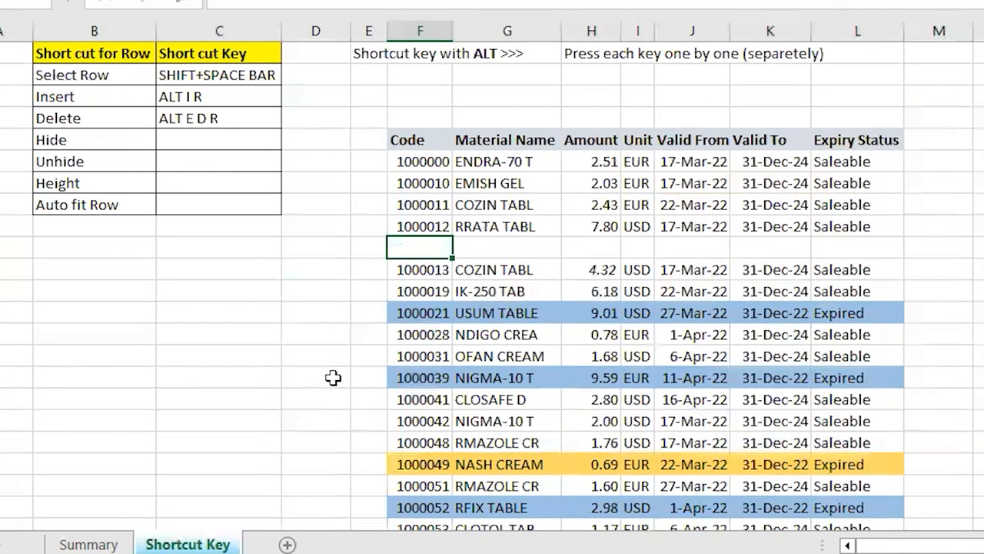
pyautogui.hotkey('alt', 'e')
pyautogui.press('d')
pyautogui.press('r')
pyautogui.press('Return')
# Step: Check the Code column of the material table for remaining blank rows
pyautogui.press('Down')
pyautogui.press('Down')
pyautogui.press('Down')
pyautogui.press('Down')
pyautogui.press('Down')
pyautogui.press('Down')
pyautogui.press('Down')
pyautogui.press('Down')
pyautogui.press('Down')
pyautogui.press('Down')
pyautogui.press('Down')
pyautogui.press('Down')
pyautogui.press('Down')
pyautogui.press('Down')
pyautogui.hotkey('ctrl', 'Up')
pyautogui.hotkey('ctrl', 'Up')
pyautogui.hotkey('ctrl', 'Up')
pyautogui.hotkey('ctrl', 'Down')
pyautogui.hotkey('ctrl', 'Down')
pyautogui.press('Down')
pyautogui.hotkey('ctrl', 'Up')
pyautogui.hotkey('ctrl', 'Up')
pyautogui.press('Up')
pyautogui.hotkey('ctrl', 'Up')
pyautogui.hotkey('ctrl', 'Down')
pyautogui.press('Down')
pyautogui.press('Down')
pyautogui.press('Down')
pyautogui.press('Down')
pyautogui.press('Down')
pyautogui.press('Down')
pyautogui.press('Down')
pyautogui.press('Down')
pyautogui.press('Down')
pyautogui.press('Down')
pyautogui.press('Up')
pyautogui.press('Up')
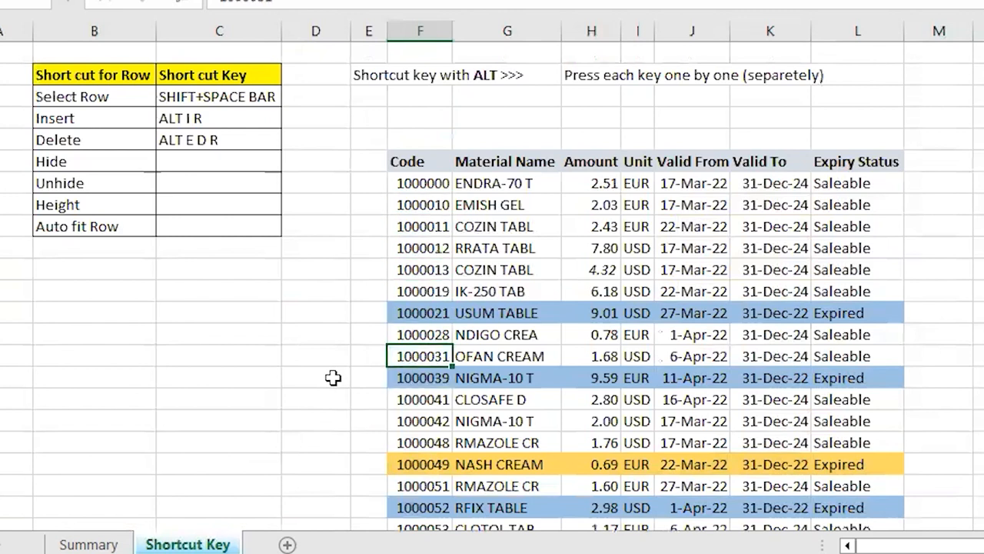
# Step: Select the worksheet row of material 1000028 and insert a blank row above it
pyautogui.press('Left')
pyautogui.press('Left')
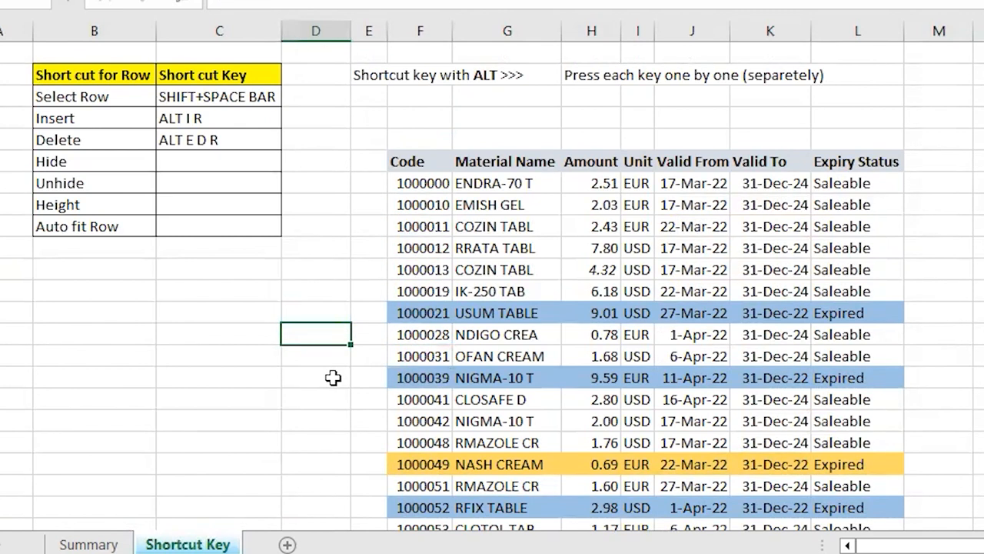
pyautogui.hotkey('shift', 'space')
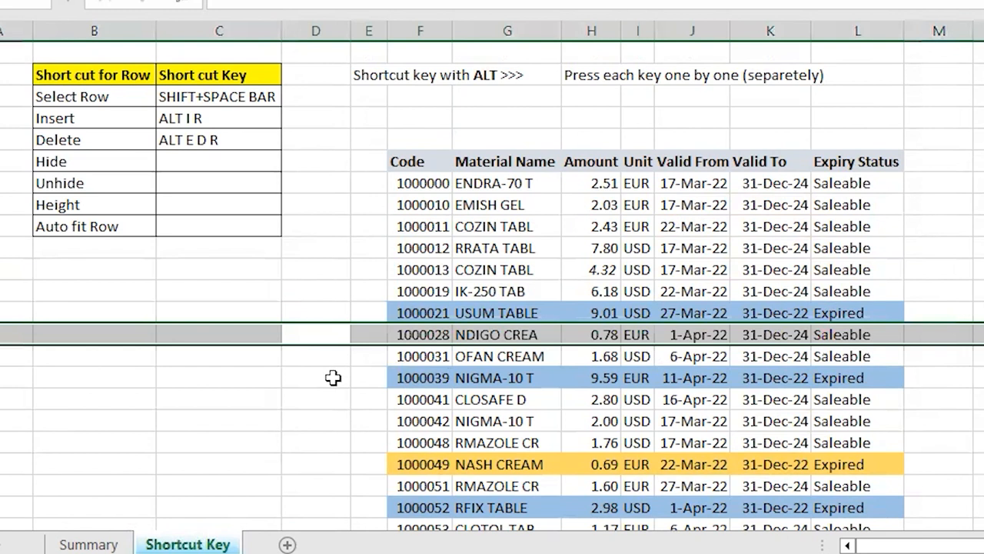
pyautogui.hotkey('alt', 'i')
pyautogui.press('r')
pyautogui.press('Down')
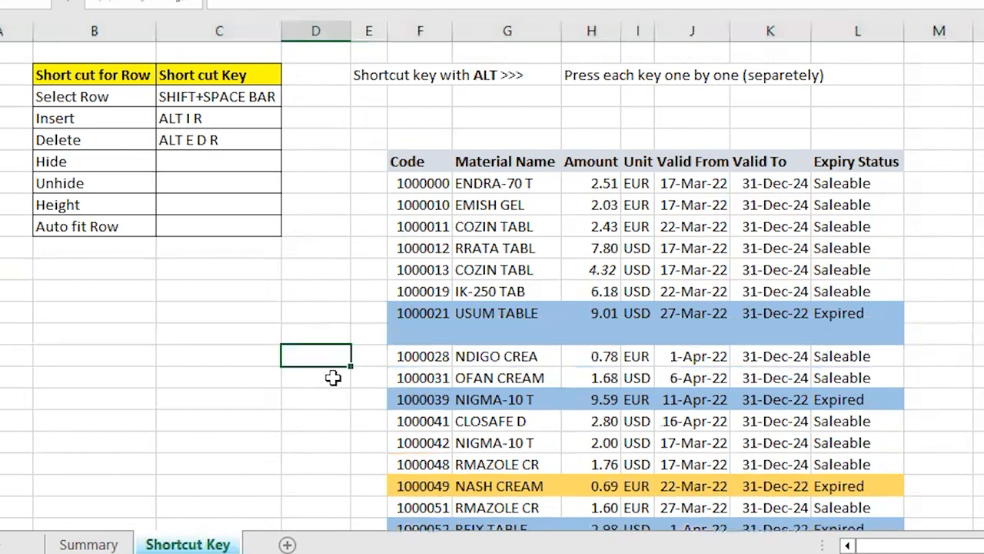
# Step: Delete the blank worksheet row between materials 1000021 and 1000028
pyautogui.press('Up')
pyautogui.hotkey('shift', 'space')
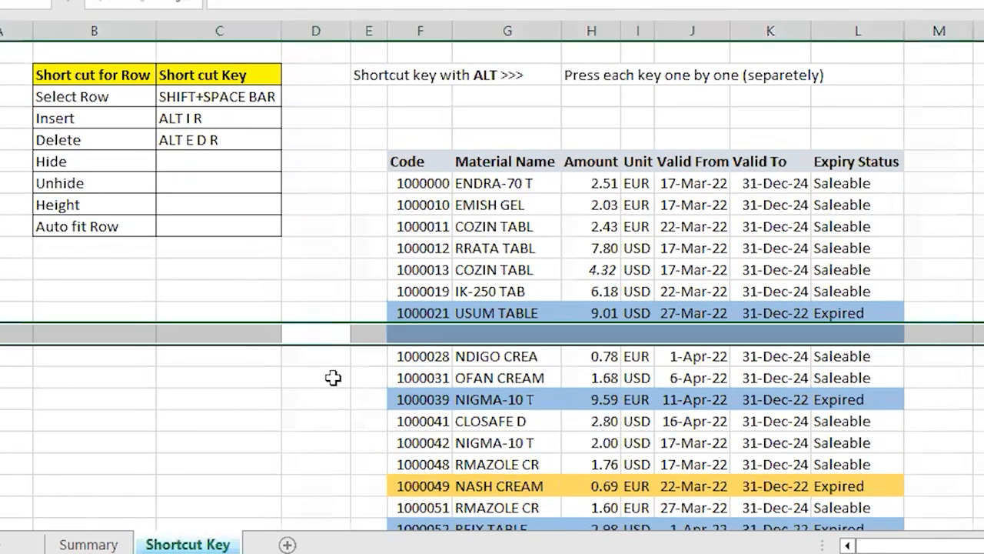
pyautogui.hotkey('alt', 'e')
pyautogui.press('d')
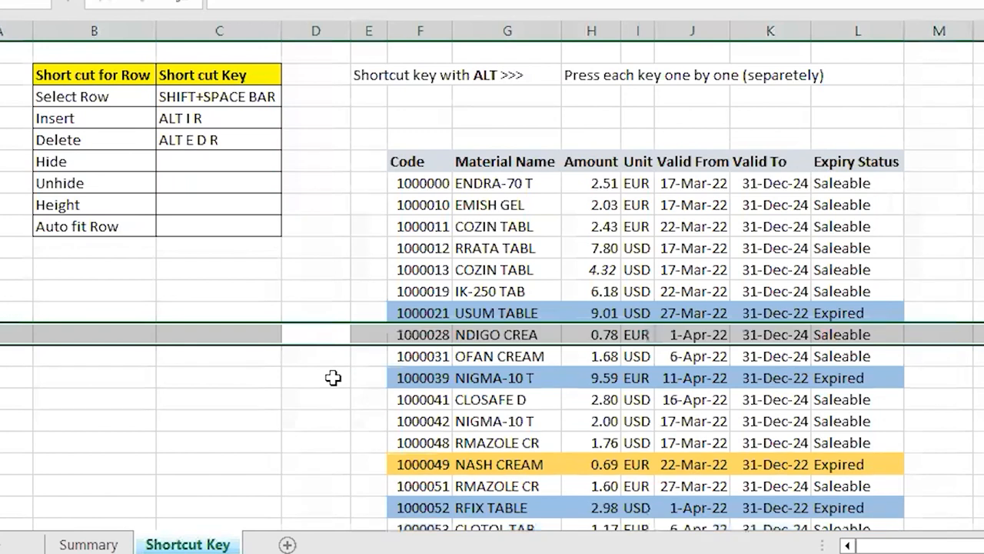
# Step: Merge and center the ten column A cells beside materials 1000013 through 1000049
pyautogui.press('Left')
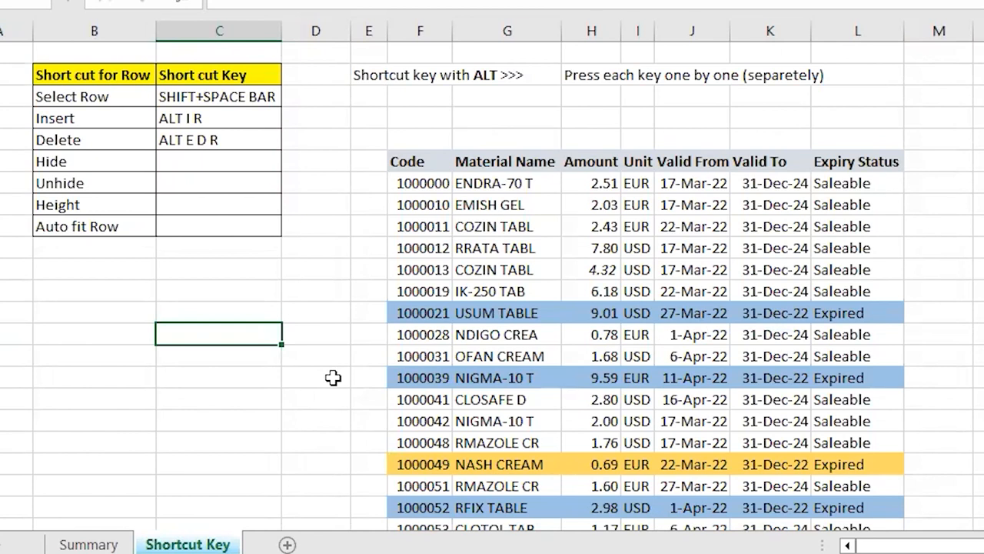
pyautogui.press('Left')
pyautogui.press('Left')
pyautogui.press('Up')
pyautogui.press('Up')
pyautogui.press('Up')
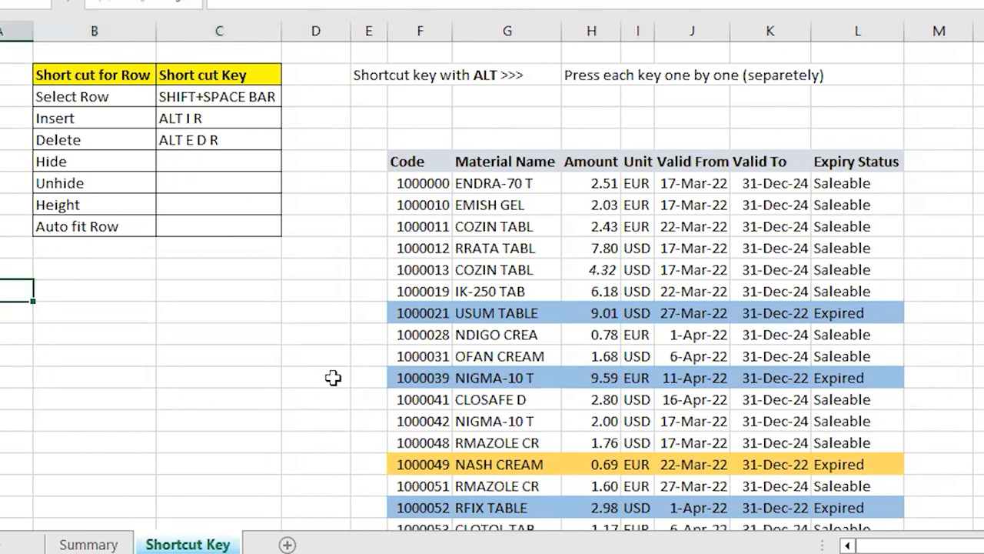
pyautogui.hotkey('shift', 'Down')
pyautogui.hotkey('shift', 'Down')
pyautogui.hotkey('shift', 'Down')
pyautogui.hotkey('shift', 'Down')
pyautogui.hotkey('shift', 'Down')
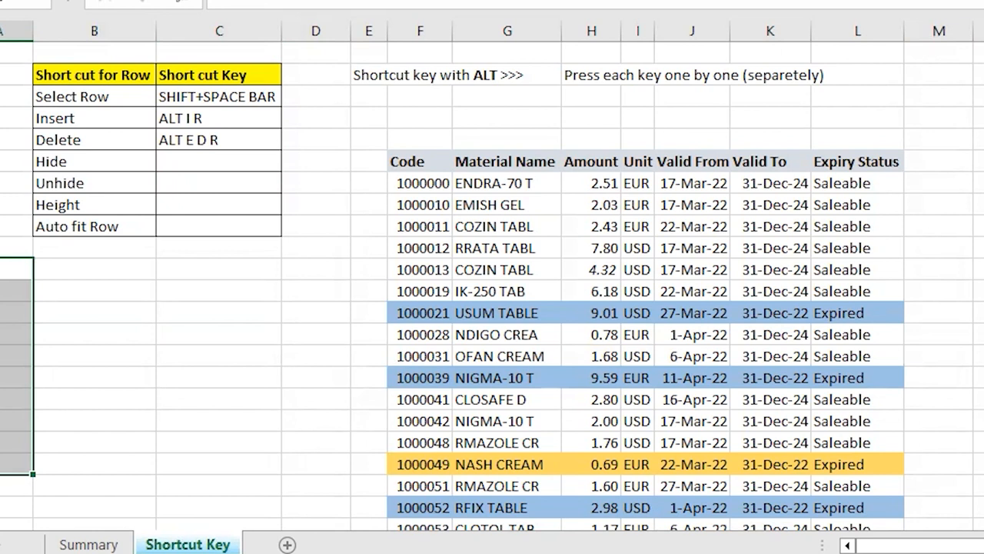
pyautogui.hotkey('alt', 'h')
pyautogui.press('m')
pyautogui.press('c')
# Step: Try to select only the worksheet row of material 1000049, starting from its Code cell
pyautogui.press('Down')
pyautogui.press('Down')
pyautogui.press('Right')
pyautogui.press('Up')
pyautogui.press('Up')
pyautogui.press('Up')
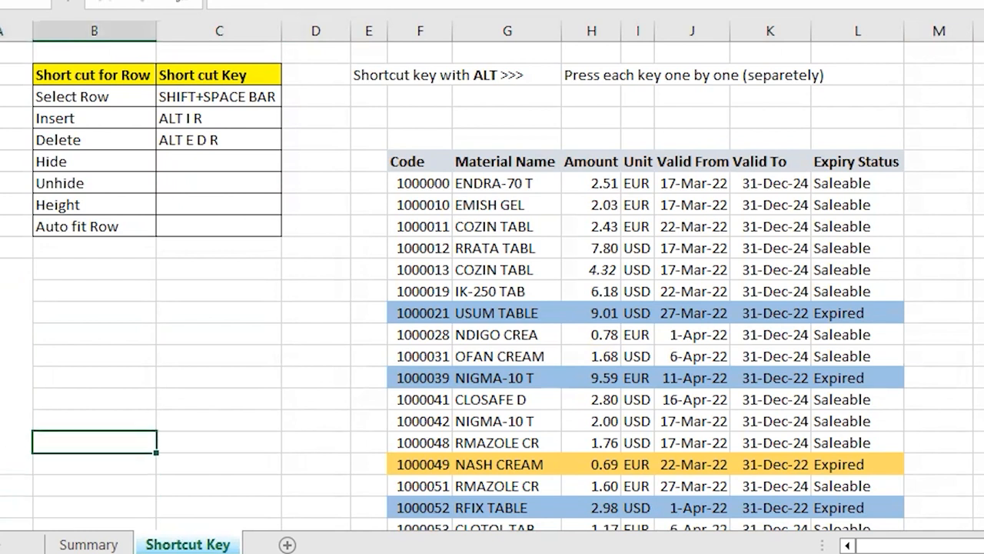
pyautogui.press('Up')
pyautogui.press('Right')
pyautogui.press('Right')
pyautogui.press('Right')
pyautogui.press('Down')
pyautogui.press('Down')
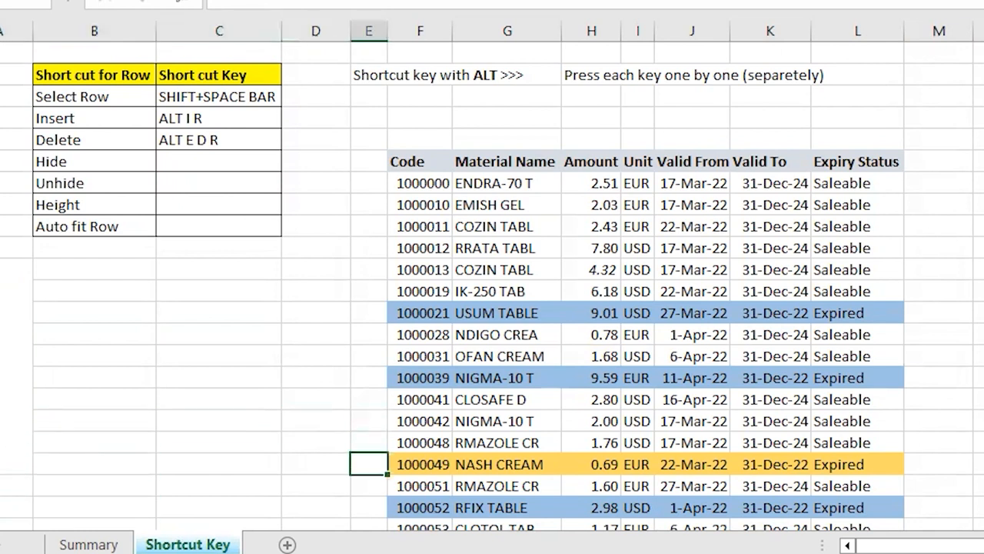
pyautogui.press('Right')
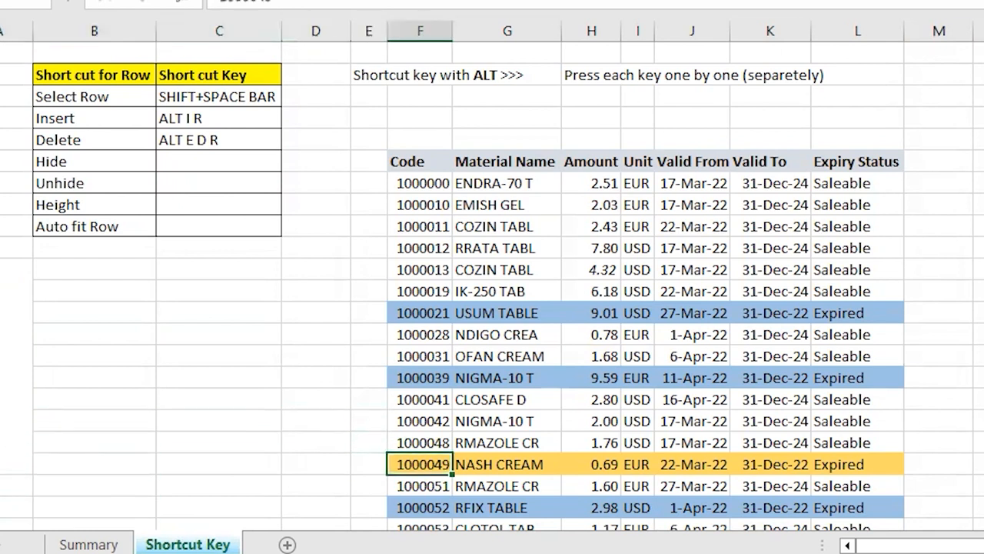
pyautogui.hotkey('shift', 'space')
pyautogui.hotkey('shift', 'Up')
pyautogui.hotkey('shift', 'Up')
pyautogui.hotkey('shift', 'Up')
pyautogui.hotkey('shift', 'Up')
pyautogui.hotkey('shift', 'Up')
pyautogui.hotkey('shift', 'Up')
pyautogui.hotkey('shift', 'Up')
pyautogui.hotkey('shift', 'Up')
pyautogui.hotkey('shift', 'Up')
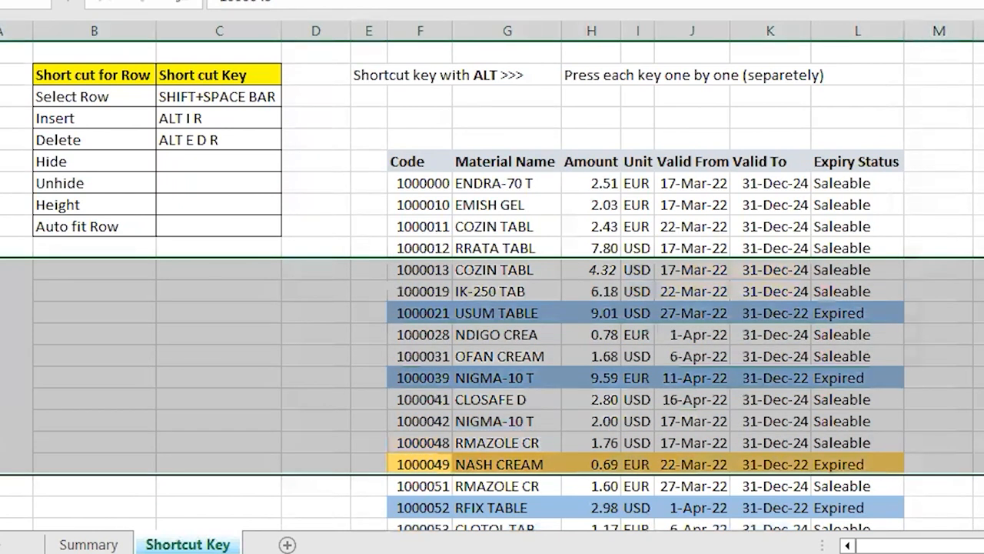
pyautogui.press('Down')
pyautogui.press('Up')
pyautogui.hotkey('shift', 'space')
pyautogui.hotkey('shift', 'Up')
pyautogui.hotkey('shift', 'Up')
pyautogui.hotkey('shift', 'Up')
pyautogui.hotkey('shift', 'Up')
pyautogui.hotkey('shift', 'Up')
pyautogui.hotkey('shift', 'Up')
pyautogui.hotkey('shift', 'Up')
pyautogui.hotkey('shift', 'Up')
pyautogui.hotkey('shift', 'Up')
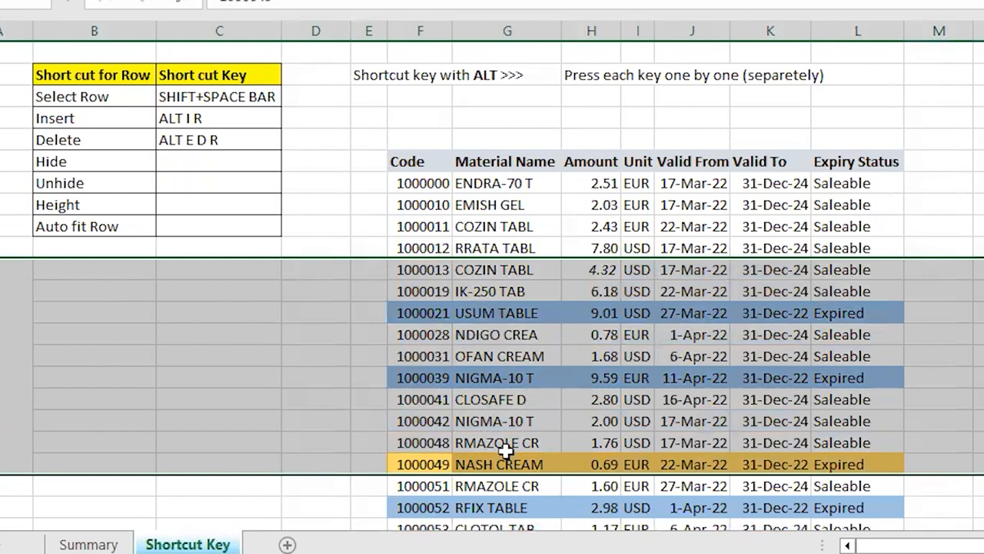
# Step: Delete the entire worksheet row of material 1000049 from its Code cell, leaving the other rows of the column A merge in place
pyautogui.click(413, 464)
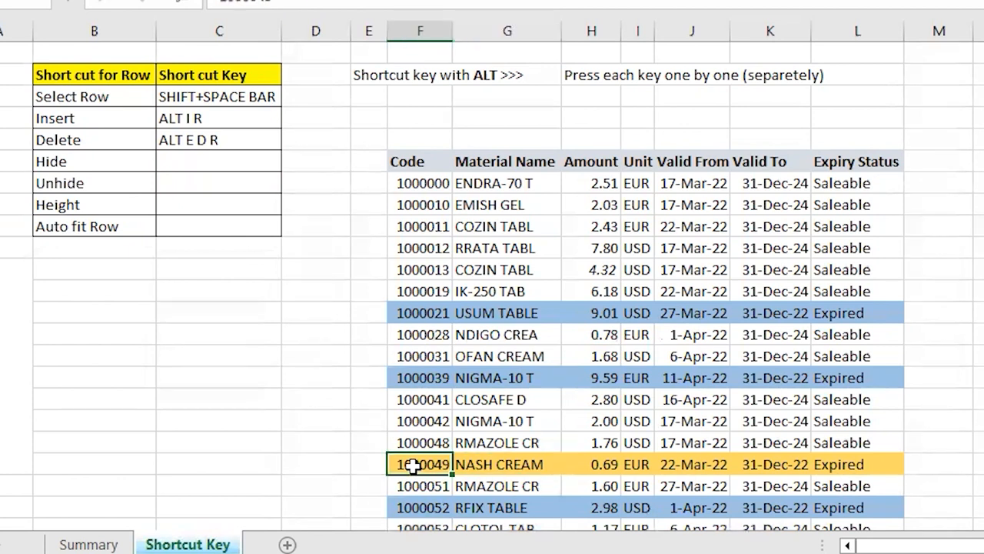
pyautogui.press('Left')
pyautogui.press('Right')
pyautogui.hotkey('alt', 'e')
pyautogui.press('d')
pyautogui.press('r')
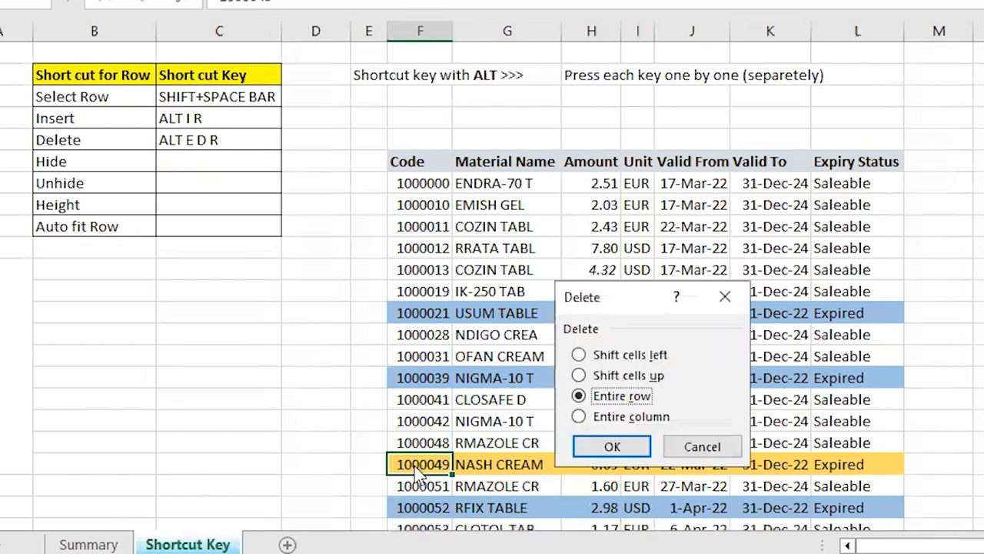
pyautogui.press('Return')
pyautogui.press('Home')
pyautogui.press('Up')
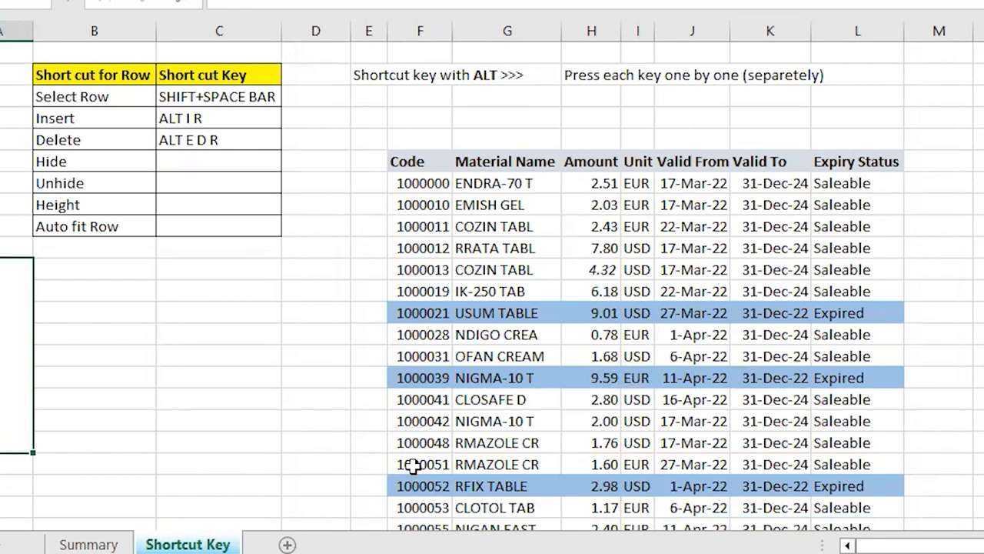
# Step: Hide the worksheet rows of materials 1000031, 1000039 and 1000041 from the adjacent column D cells
pyautogui.press('Right')
pyautogui.press('Right')
pyautogui.hotkey('ctrl', 'Up')
pyautogui.press('Up')
pyautogui.press('Down')
pyautogui.press('Down')
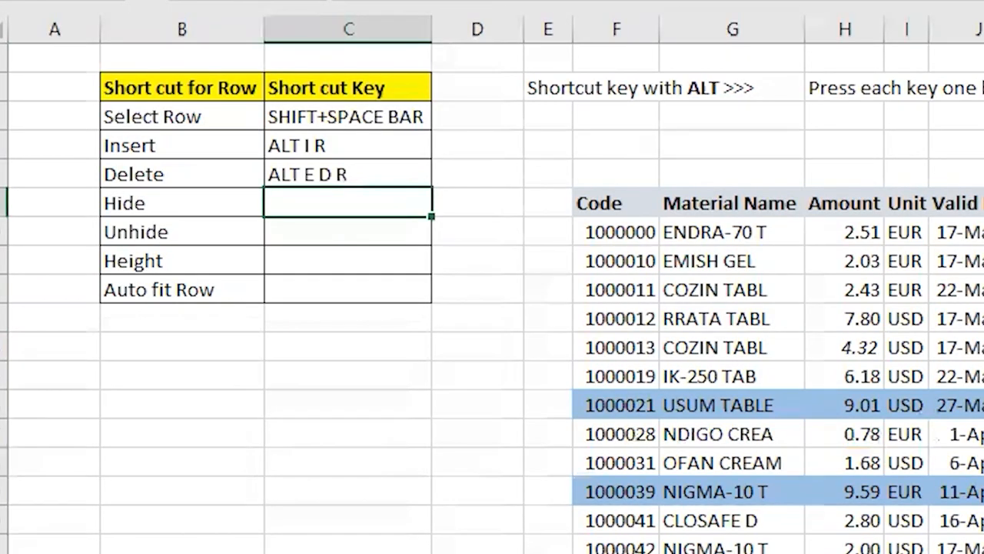
pyautogui.press('Right')
pyautogui.press('Right')
pyautogui.press('Down')
pyautogui.press('Down')
pyautogui.press('Down')
pyautogui.press('Down')
pyautogui.press('Down')
pyautogui.press('Down')
pyautogui.press('Down')
pyautogui.press('Down')
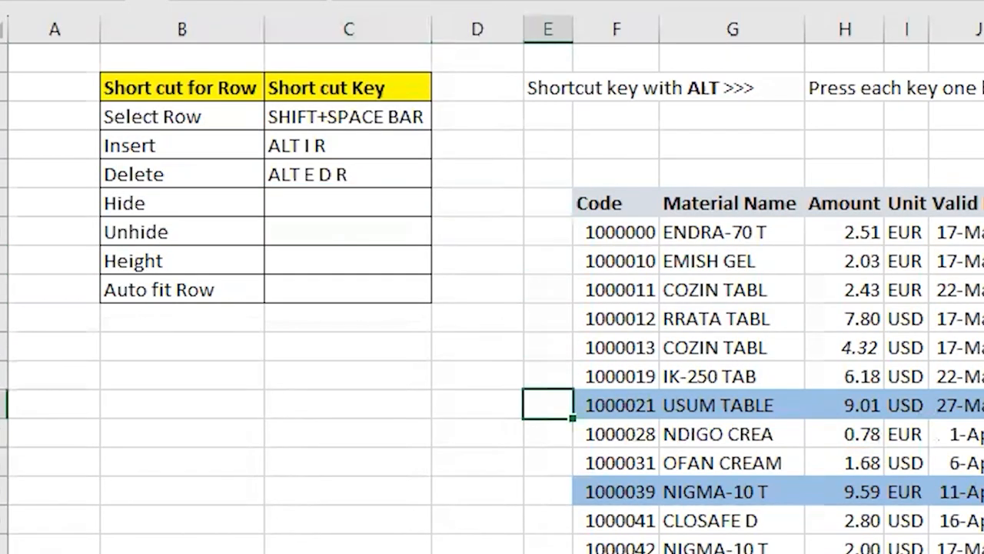
pyautogui.press('Down')
pyautogui.press('Left')
pyautogui.hotkey('shift', 'Down')
pyautogui.hotkey('shift', 'Down')
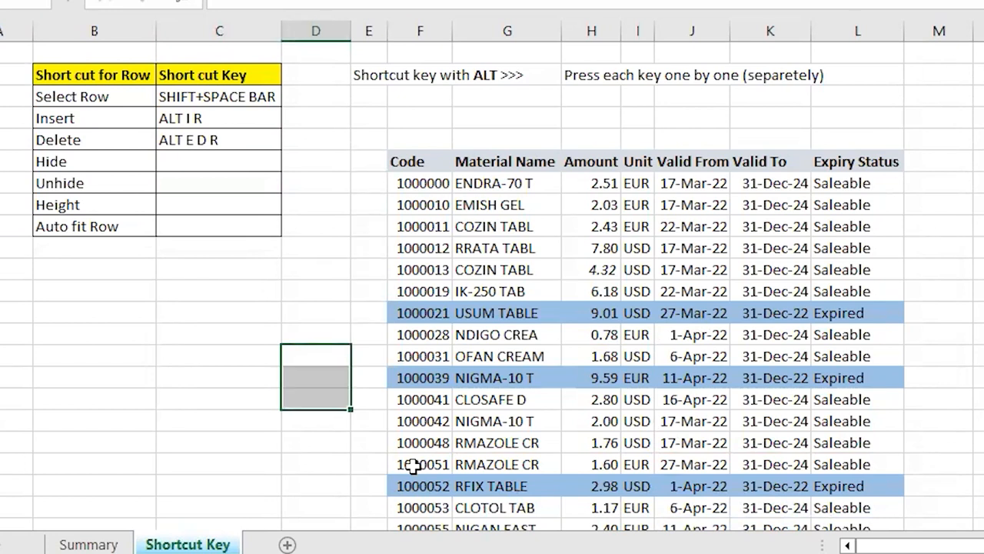
pyautogui.hotkey('alt', 'e')
pyautogui.press('d')
pyautogui.press('r')
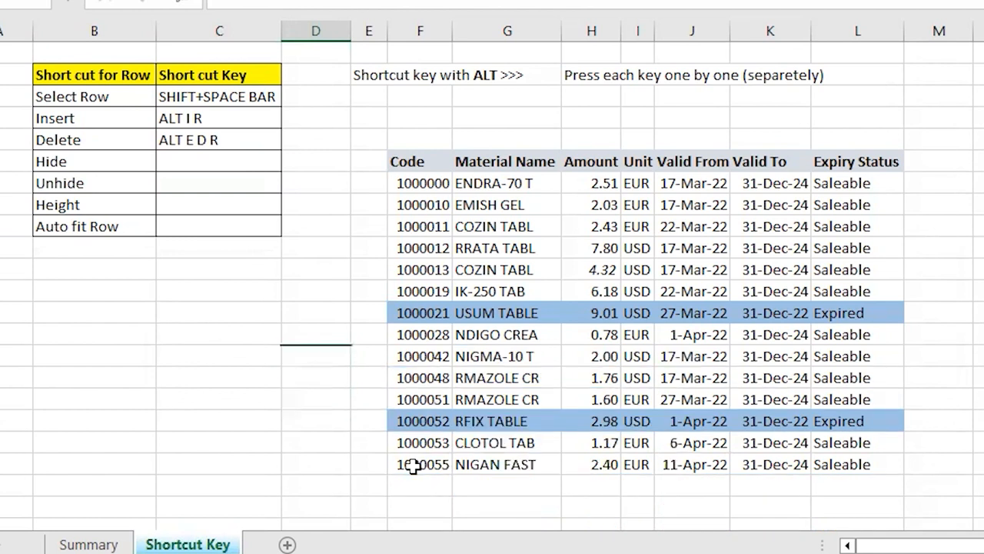
# Step: Hide all visible rows from material 1000028 through the blank row below material 1000055
pyautogui.press('Down')
pyautogui.press('Up')
pyautogui.press('Up')
pyautogui.press('Down')
pyautogui.hotkey('shift', 'Down')
pyautogui.hotkey('shift', 'Down')
pyautogui.hotkey('shift', 'Down')
pyautogui.hotkey('shift', 'Down')
pyautogui.hotkey('shift', 'Down')
pyautogui.hotkey('shift', 'Down')
pyautogui.hotkey('shift', 'Down')
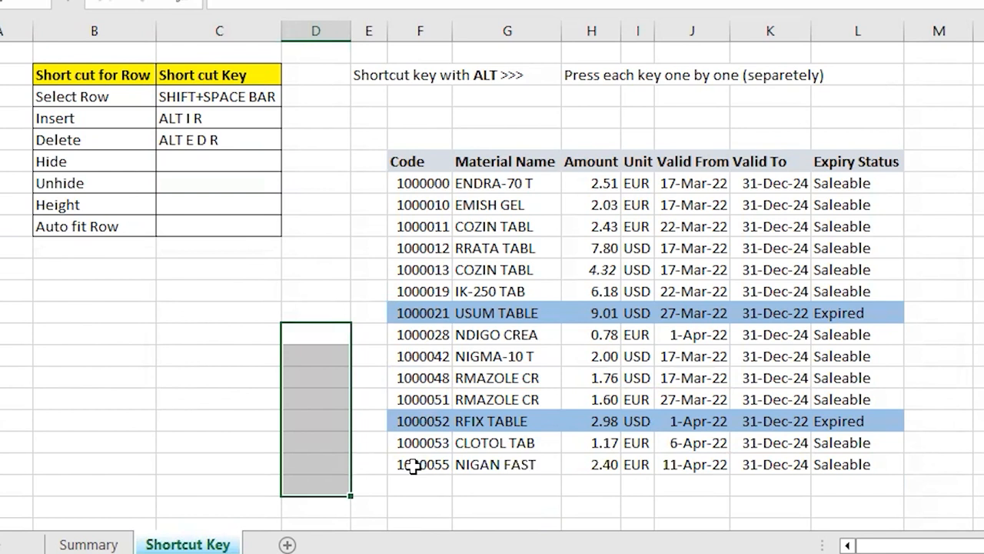
pyautogui.hotkey('alt', 'e')
pyautogui.press('d')
pyautogui.press('r')
# Step: Record "CTL + (" as the Hide shortcut in the row shortcut table
pyautogui.press('Up')
pyautogui.press('Up')
pyautogui.press('Up')
pyautogui.press('Up')
pyautogui.press('Up')
pyautogui.press('Up')
pyautogui.press('Up')
pyautogui.press('Up')
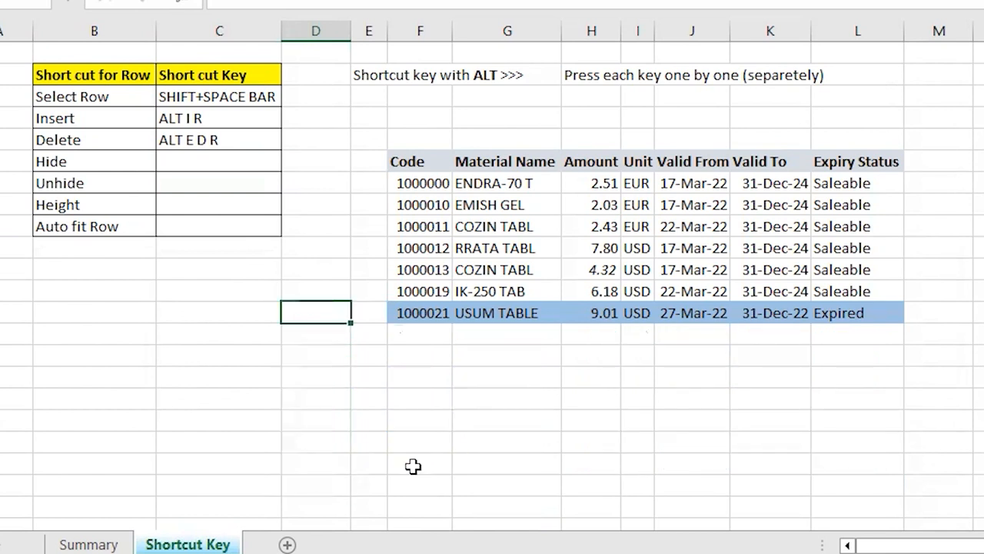
pyautogui.press('Left')
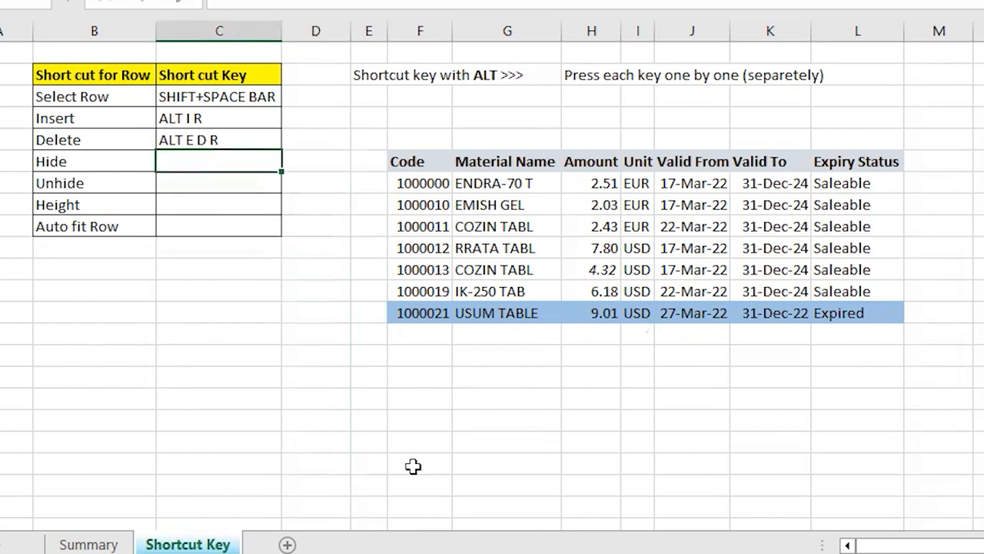
pyautogui.write('CTL + (')
pyautogui.press('Return')
# Step: Select column D cells from material 1000013 to well below the visible table and unhide the hidden rows in between
pyautogui.press('Down')
pyautogui.press('Down')
pyautogui.press('Down')
pyautogui.press('Down')
pyautogui.press('Right')
pyautogui.hotkey('shift', 'Down')
pyautogui.hotkey('shift', 'Down')
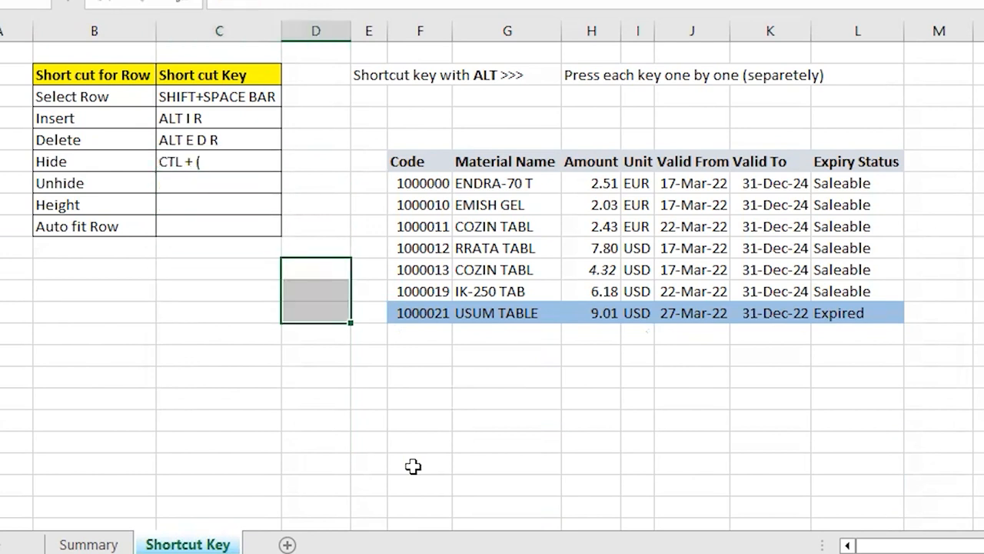
pyautogui.hotkey('shift', 'Down')
pyautogui.hotkey('shift', 'Down')
pyautogui.hotkey('shift', 'Down')
pyautogui.hotkey('shift', 'Down')
pyautogui.hotkey('shift', 'Down')
pyautogui.hotkey('shift', 'Down')
pyautogui.hotkey('shift', 'Down')
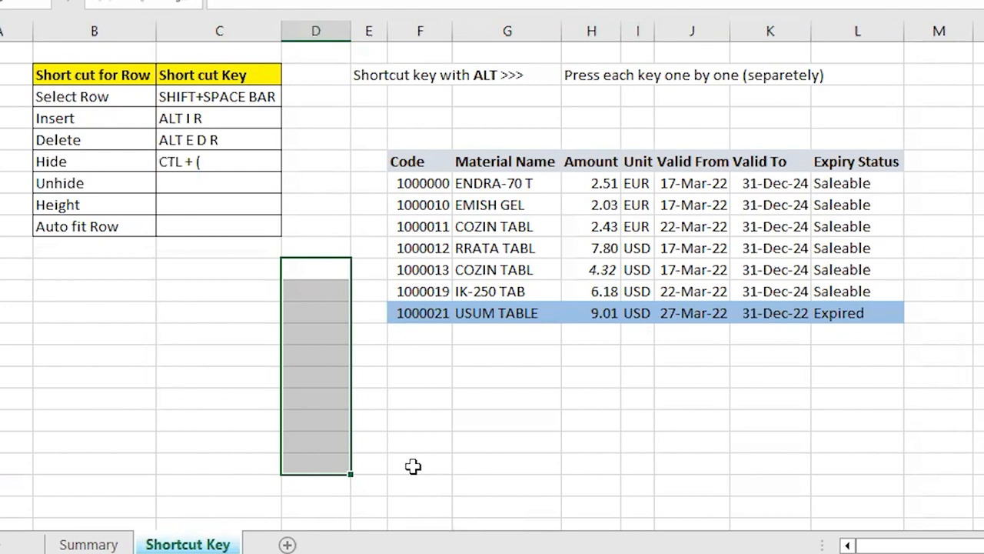
pyautogui.hotkey('ctrl', 'shift', '9')
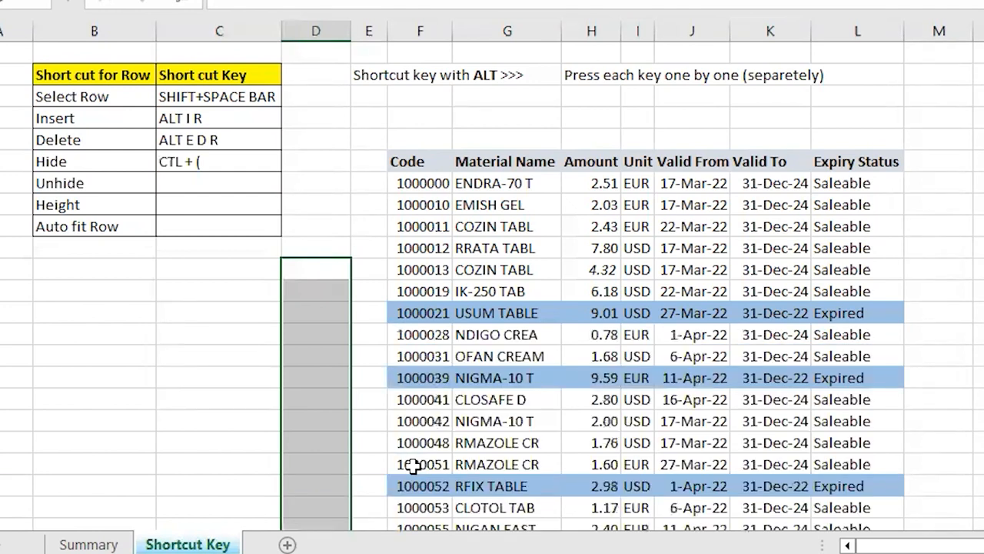
# Step: Copy the Hide shortcut text to the Unhide entry and change it to "CTL + SHIFT+("
pyautogui.press('Left')
pyautogui.press('Up')
pyautogui.press('Up')
pyautogui.press('Up')
pyautogui.press('Up')
pyautogui.press('Down')
pyautogui.press('Down')
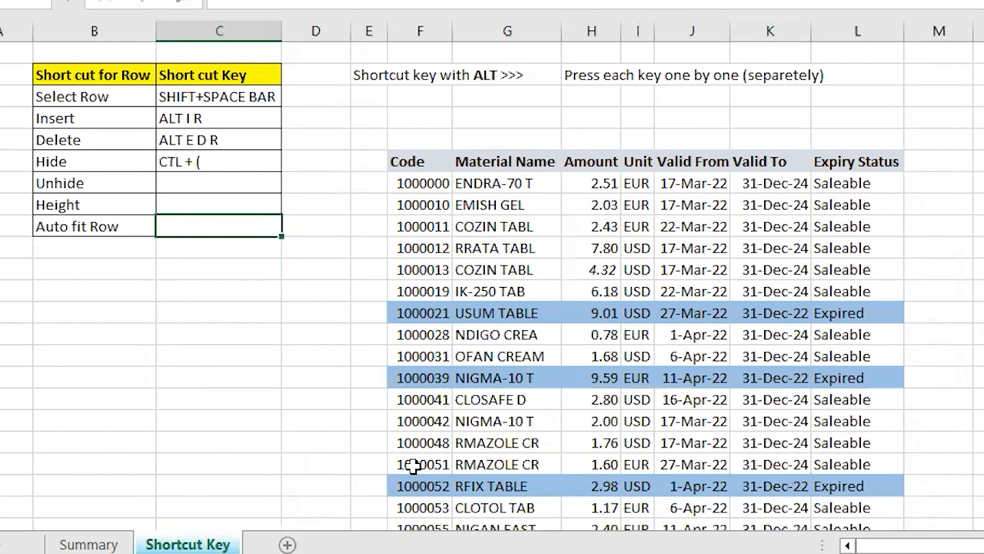
pyautogui.press('Up')
pyautogui.press('Up')
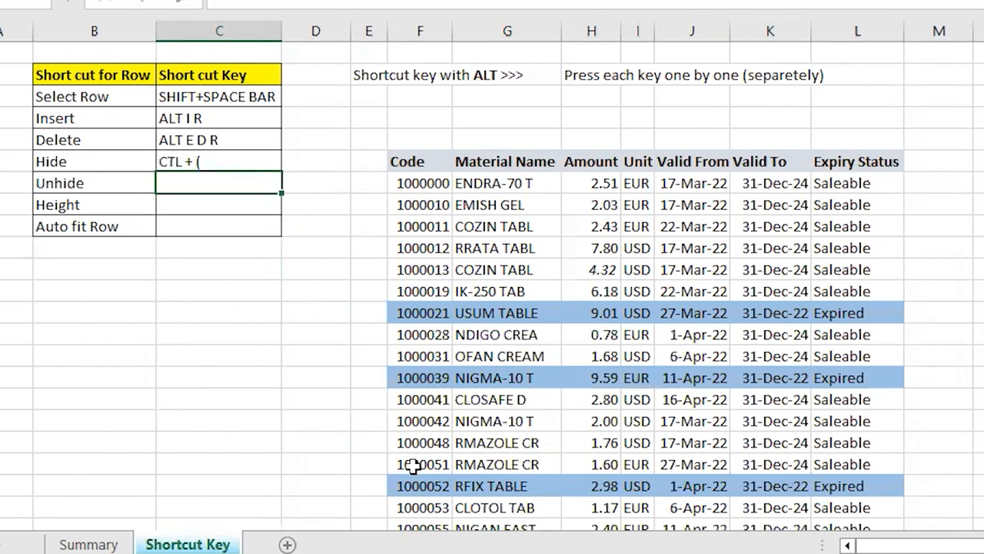
pyautogui.press('Up')
pyautogui.hotkey('ctrl', 'c')
pyautogui.press('Down')
pyautogui.press('F2')
pyautogui.hotkey('ctrl', 'v')
pyautogui.press('Left')
pyautogui.write('SHIFT+')
pyautogui.press('Return')
# Step: Hide the worksheet rows of materials 1000021, 1000028 and 1000031 from the adjacent column D cells
pyautogui.press('Down')
pyautogui.press('Down')
pyautogui.press('Down')
pyautogui.press('Down')
pyautogui.press('Down')
pyautogui.press('Right')
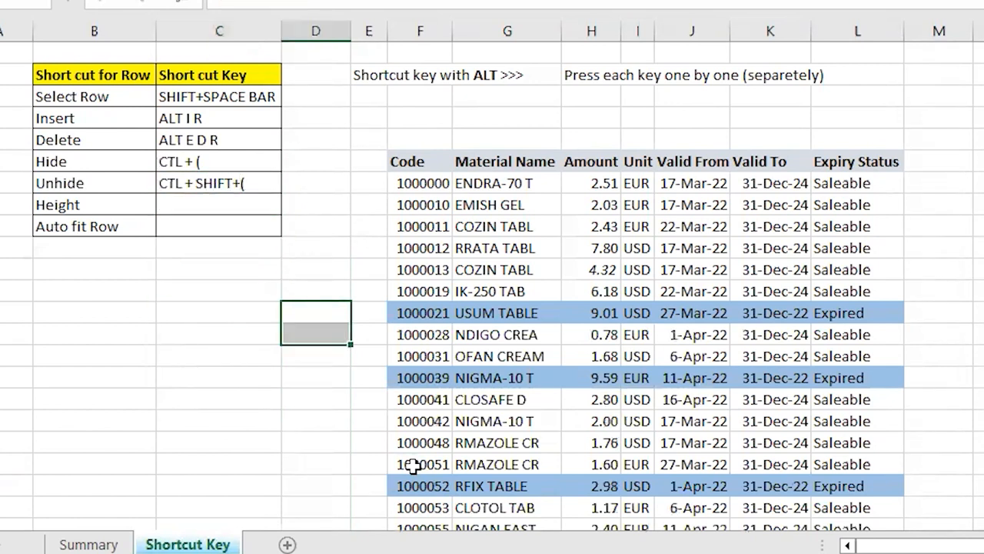
pyautogui.hotkey('shift', 'Down')
pyautogui.hotkey('shift', 'Down')
pyautogui.hotkey('ctrl', '9')
# Step: Unhide the rows between materials 1000019 and 1000039 by selecting column D cells that span the hidden area
pyautogui.press('Up')
pyautogui.hotkey('shift', 'Down')
pyautogui.hotkey('shift', 'Down')
pyautogui.hotkey('shift', 'Up')
pyautogui.hotkey('shift', 'Down')
pyautogui.press('Up')
pyautogui.hotkey('shift', 'Down')
pyautogui.hotkey('shift', 'Down')
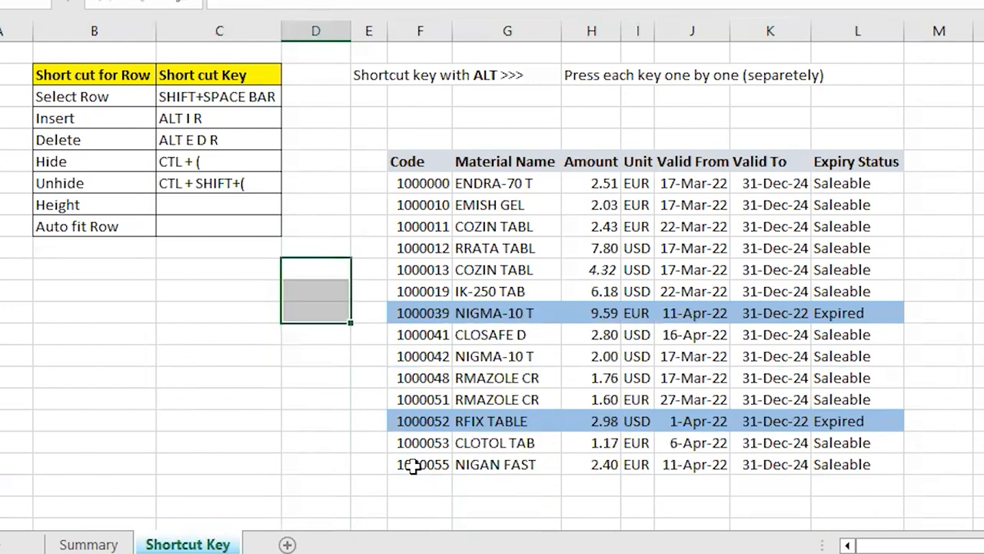
pyautogui.hotkey('shift', 'Down')
pyautogui.hotkey('shift', 'Down')
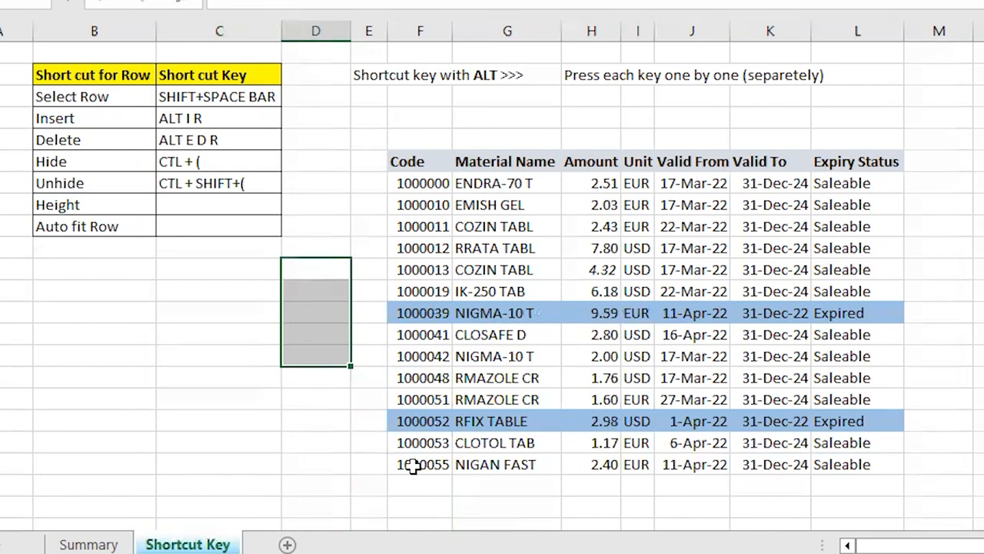
pyautogui.hotkey('ctrl', 'shift', '9')
pyautogui.press('Down')
pyautogui.press('Up')
pyautogui.press('Up')
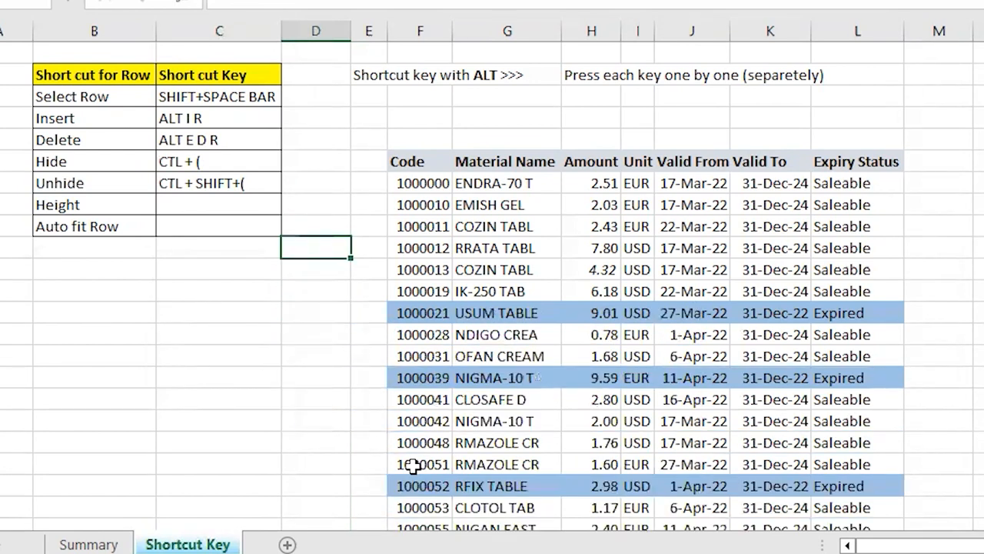
# Step: Set the row height to 25 for the seven rows of materials 1000021 through 1000048
pyautogui.press('Left')
pyautogui.press('Up')
pyautogui.press('Up')
pyautogui.press('Down')
pyautogui.press('Down')
pyautogui.press('Down')
pyautogui.press('Down')
pyautogui.press('Down')
pyautogui.press('Right')
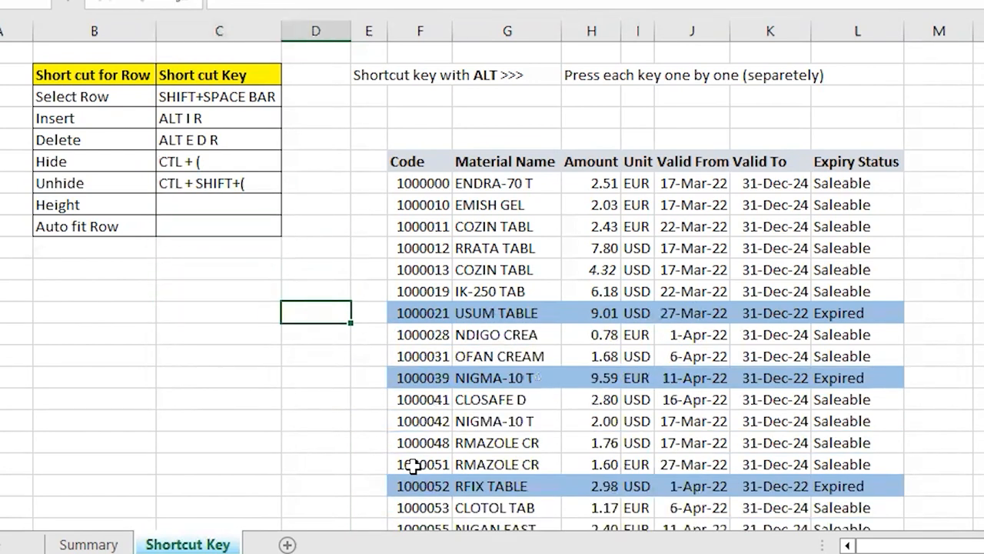
pyautogui.hotkey('shift', 'Down')
pyautogui.hotkey('shift', 'Down')
pyautogui.hotkey('shift', 'Down')
pyautogui.hotkey('shift', 'Down')
pyautogui.hotkey('shift', 'Down')
pyautogui.hotkey('shift', 'Down')
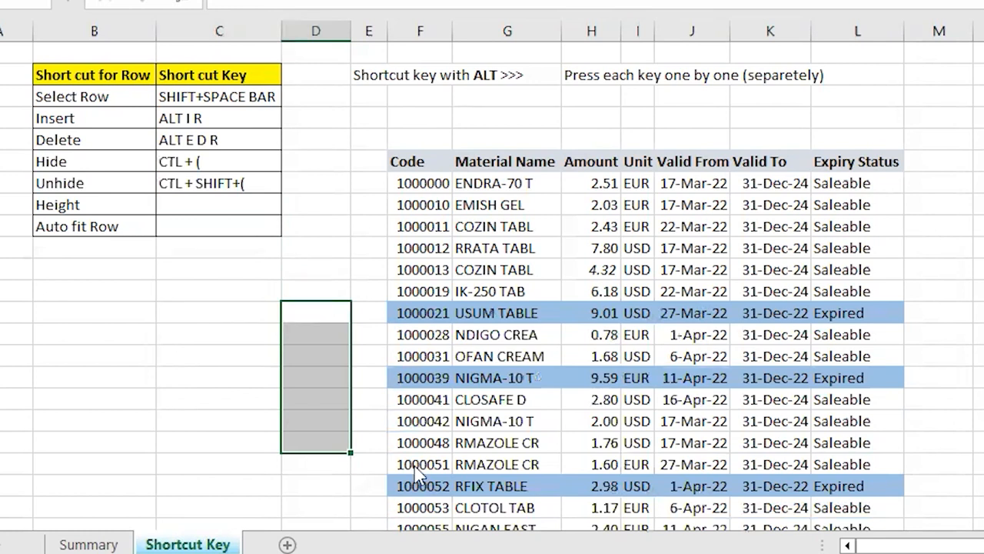
pyautogui.hotkey('alt', 'o')
pyautogui.press('r')
pyautogui.press('e')
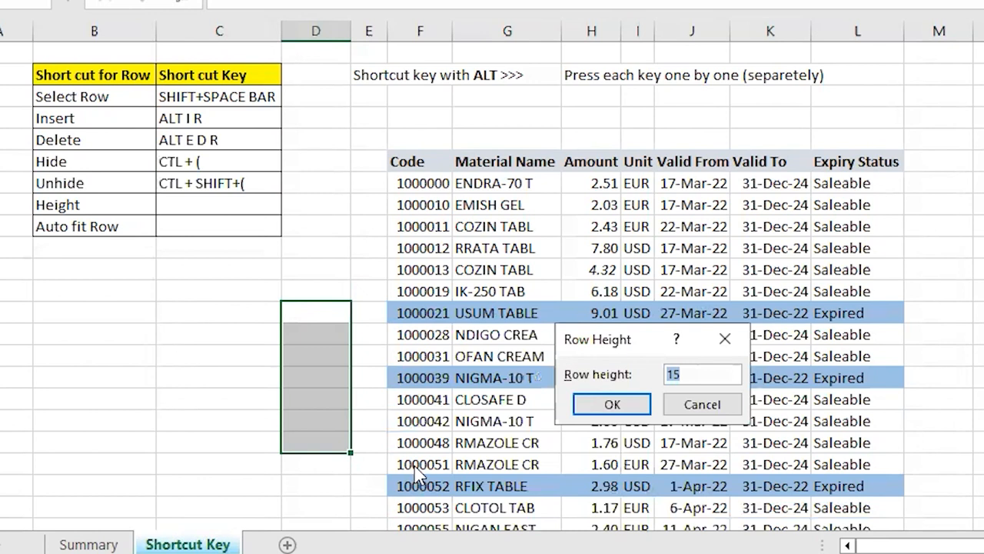
pyautogui.write('25')
pyautogui.press('Return')
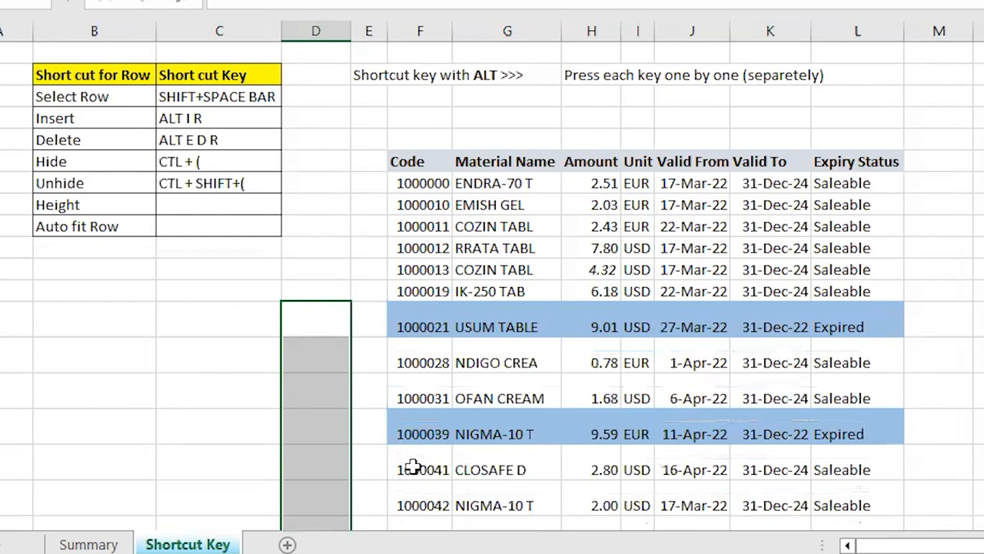
# Step: Examine the row heights down the material table, comparing the resized rows with those above and below
pyautogui.press('Down')
pyautogui.press('Down')
pyautogui.press('Down')
pyautogui.press('Down')
pyautogui.press('Down')
pyautogui.press('Down')
pyautogui.press('Down')
pyautogui.press('Down')
pyautogui.press('Down')
pyautogui.press('Up')
pyautogui.press('Up')
pyautogui.press('Up')
pyautogui.press('Up')
pyautogui.press('Up')
pyautogui.press('Up')
pyautogui.press('Up')
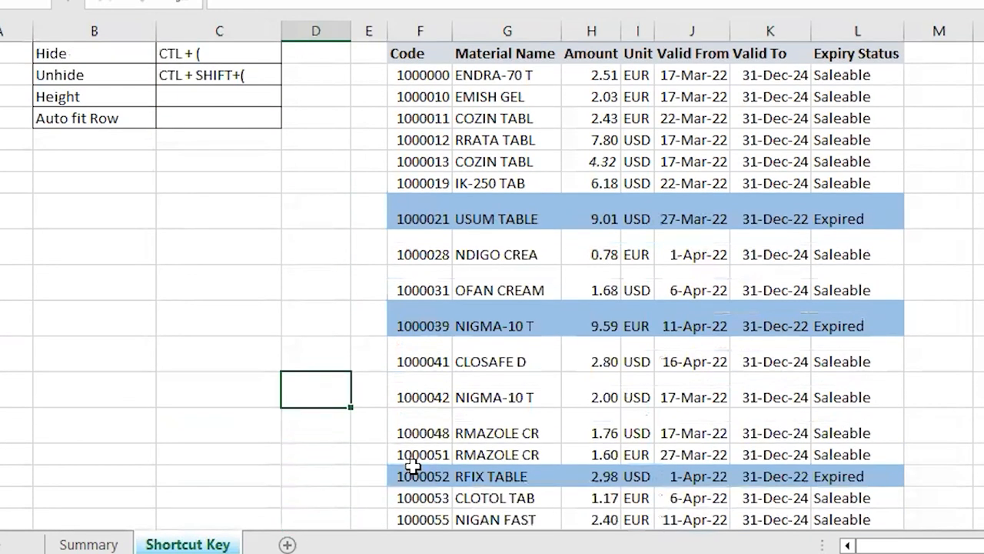
pyautogui.press('Down')
pyautogui.press('Down')
pyautogui.press('Down')
pyautogui.press('Down')
pyautogui.press('Down')
pyautogui.press('Down')
pyautogui.press('Down')
pyautogui.press('Down')
pyautogui.press('Up')
pyautogui.press('Up')
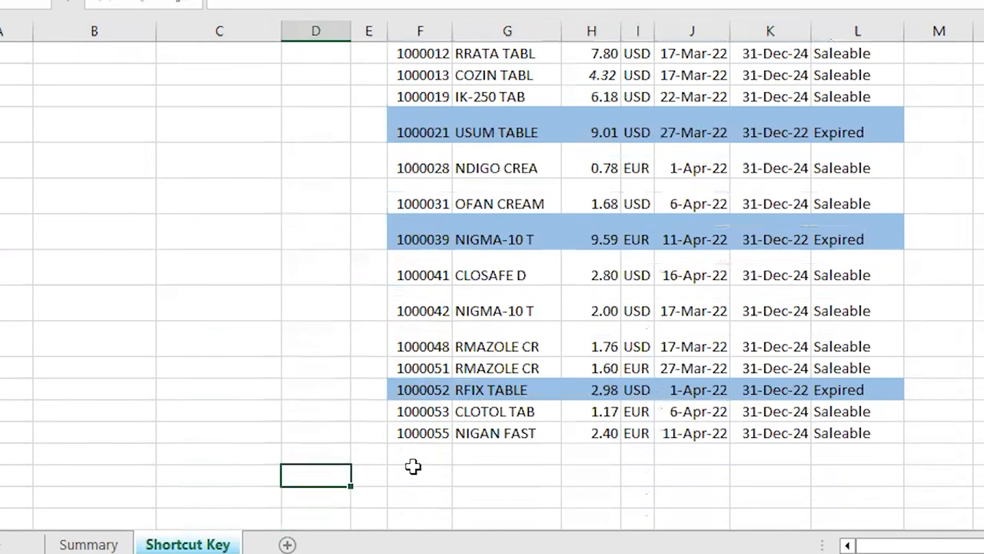
# Step: Set the row height to 5 for the rows of materials 1000051, 1000052 and 1000053
pyautogui.press('Up')
pyautogui.press('Up')
pyautogui.hotkey('shift', 'Down')
pyautogui.hotkey('shift', 'Down')
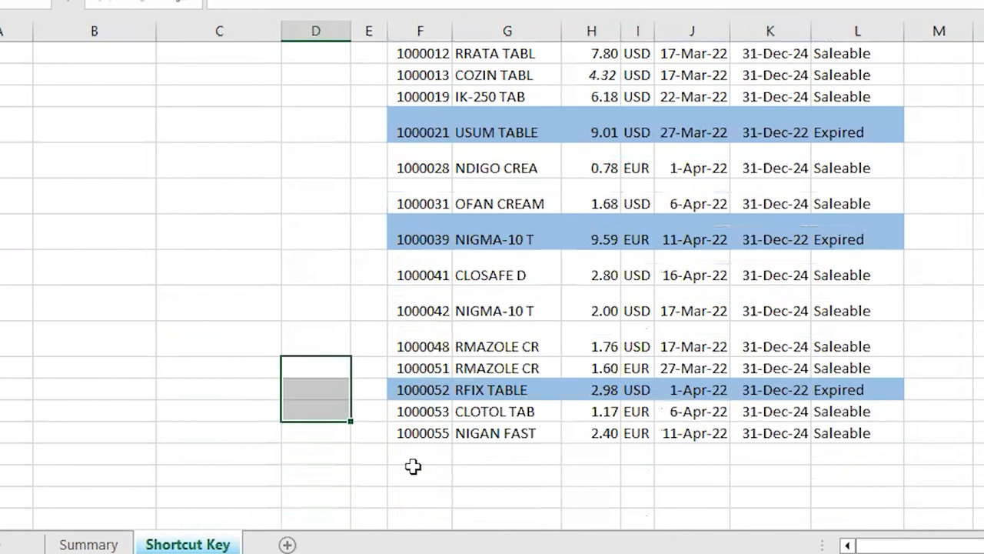
pyautogui.hotkey('alt', 'h')
pyautogui.press('o')
pyautogui.press('h')
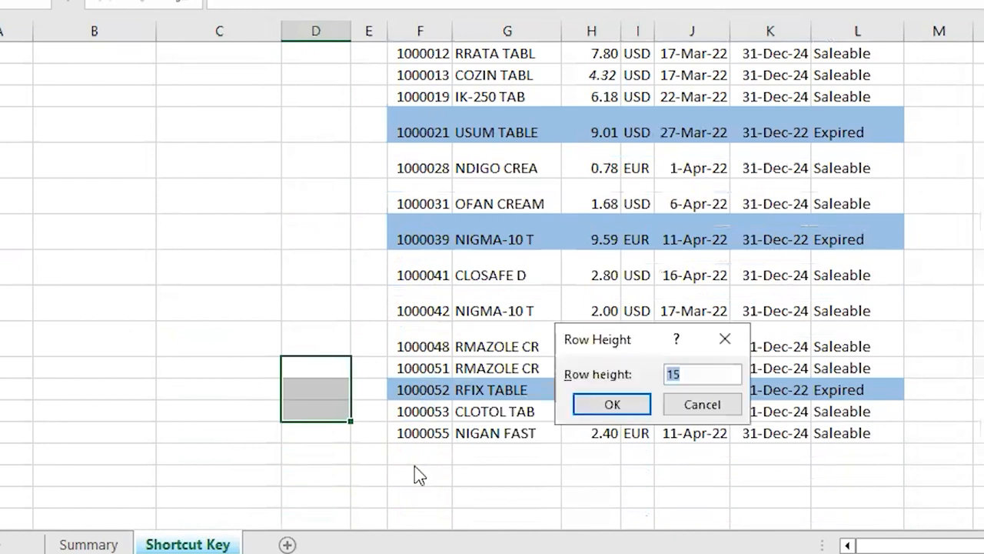
pyautogui.write('5')
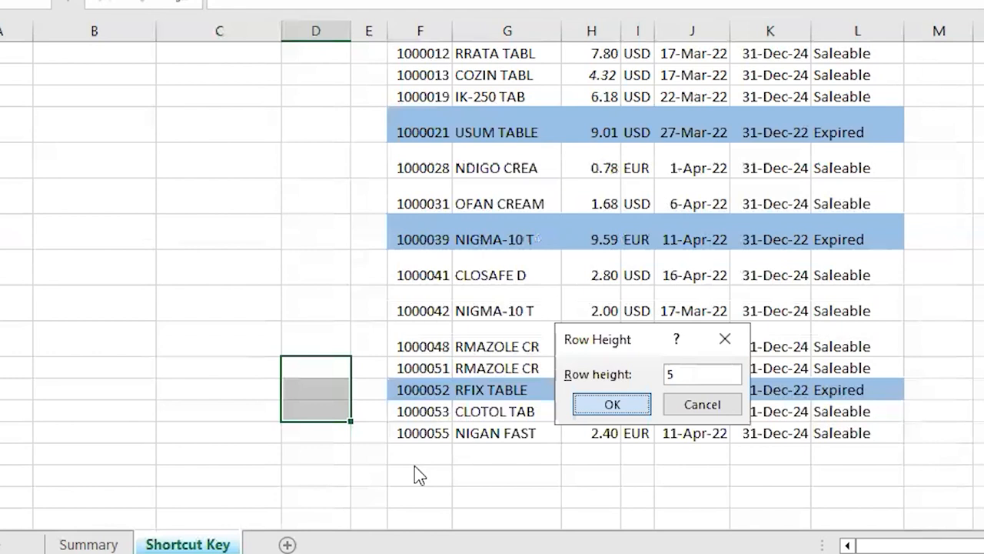
pyautogui.press('Return')
# Step: Examine the differing row heights down the Code column, from the first materials to material 1000055
pyautogui.press('Up')
pyautogui.press('Up')
pyautogui.press('Down')
pyautogui.press('Down')
pyautogui.press('Right')
pyautogui.press('Right')
pyautogui.press('Up')
pyautogui.press('Up')
pyautogui.press('Up')
pyautogui.press('Up')
pyautogui.press('Up')
pyautogui.press('Up')
pyautogui.press('Up')
pyautogui.press('Up')
pyautogui.press('Up')
pyautogui.press('Up')
pyautogui.press('Up')
pyautogui.press('Up')
pyautogui.press('Up')
pyautogui.press('Up')
pyautogui.press('Up')
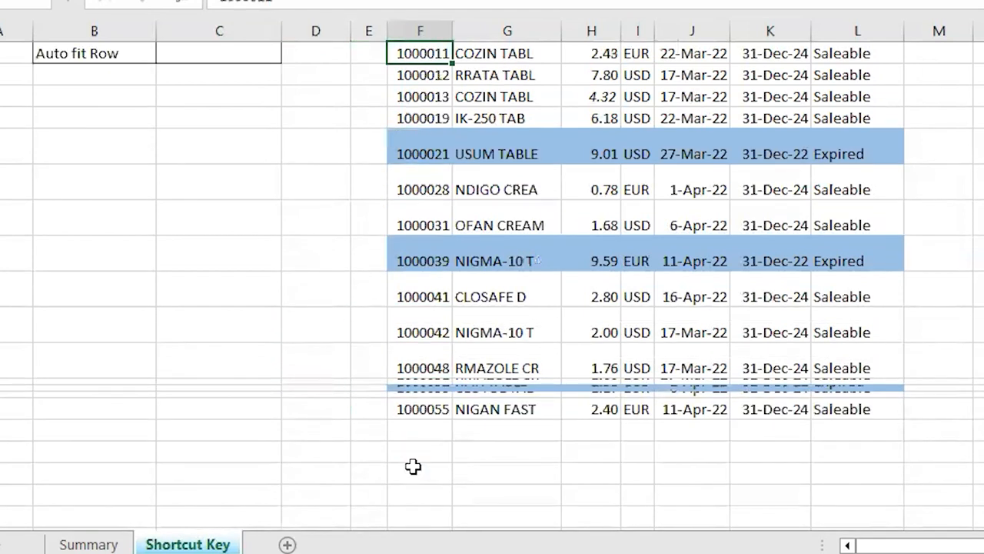
pyautogui.press('Down')
pyautogui.press('Down')
pyautogui.press('Down')
pyautogui.hotkey('ctrl', 'shift', 'Down')
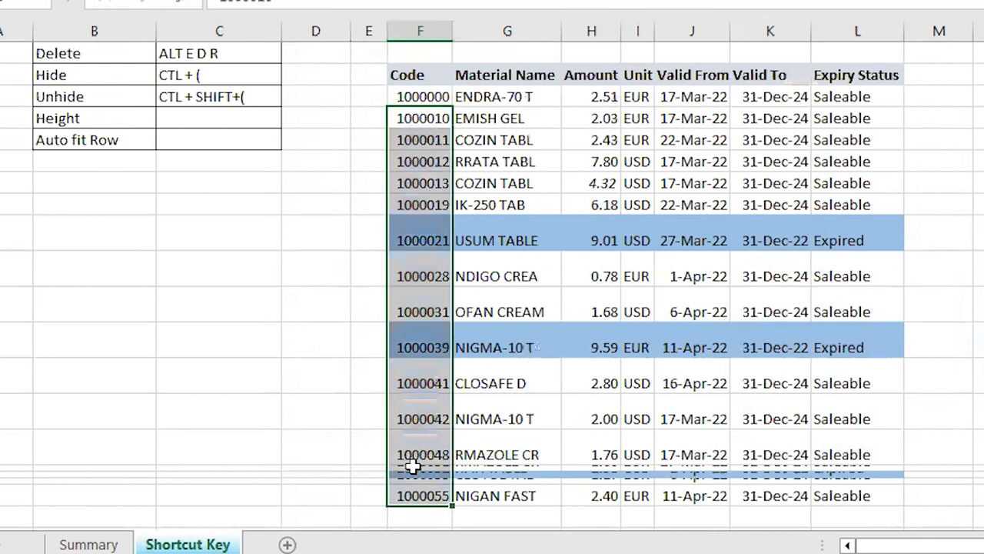
# Step: Record ALT HOH as the shortcut key for Height in the row shortcut table
pyautogui.press('Up')
pyautogui.press('Left')
pyautogui.press('Left')
pyautogui.press('Left')
pyautogui.press('Down')
pyautogui.press('Down')
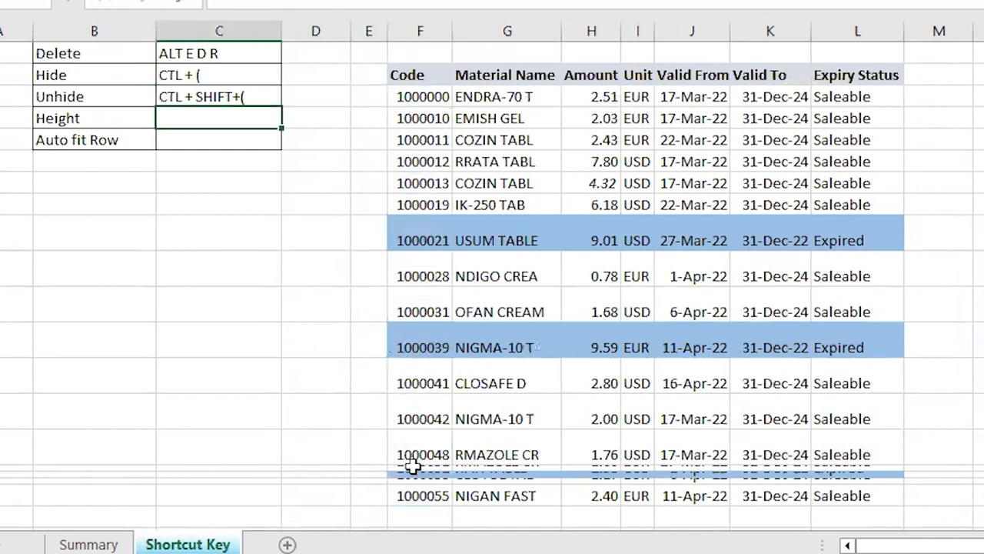
pyautogui.press('Up')
pyautogui.write('ALT HOH')
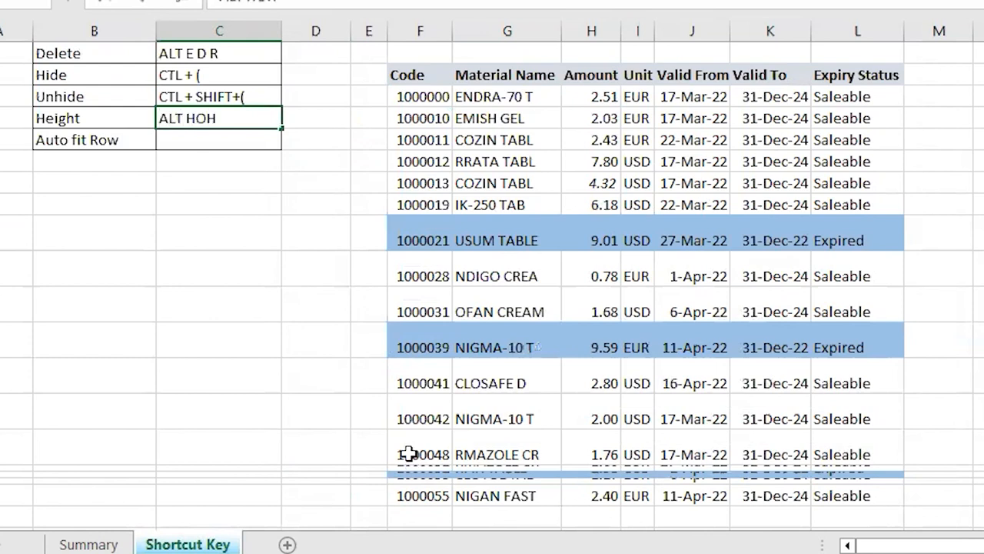
pyautogui.press('Return')
# Step: Auto-fit the row heights from material 1000013 through material 1000055 and the row below it
pyautogui.press('Down')
pyautogui.press('Down')
pyautogui.press('Down')
pyautogui.press('Down')
pyautogui.press('Down')
pyautogui.press('Right')
pyautogui.press('Right')
pyautogui.press('Right')
pyautogui.hotkey('ctrl', 'Up')
pyautogui.press('Down')
pyautogui.press('Down')
pyautogui.press('Down')
pyautogui.press('Down')
pyautogui.press('Down')
pyautogui.hotkey('ctrl', 'shift', 'Down')
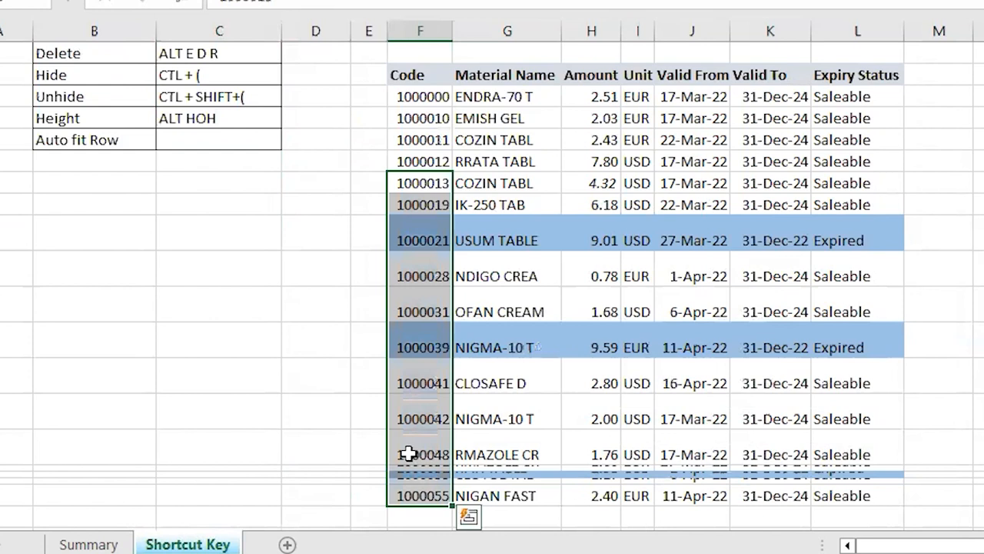
pyautogui.scroll(-1, 408, 454)
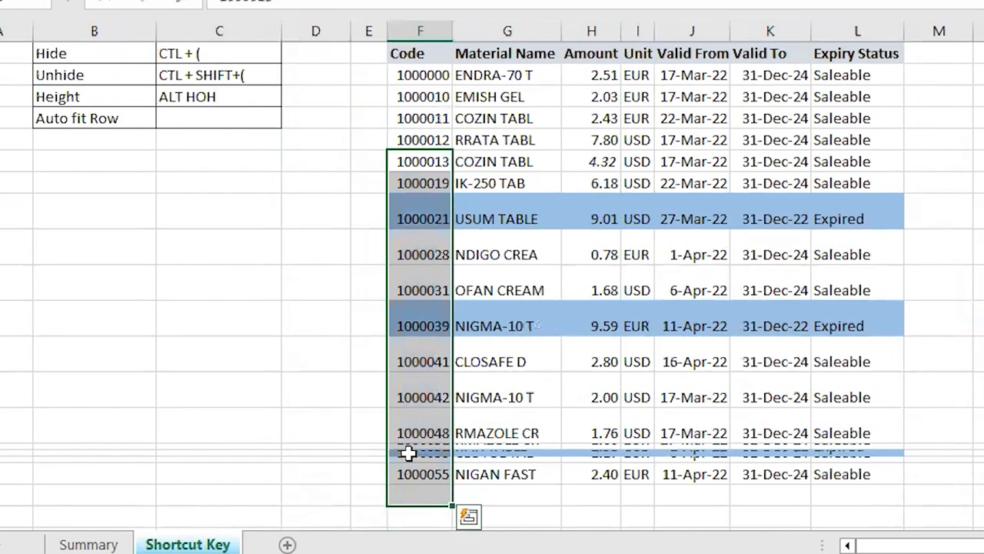
pyautogui.hotkey('alt', 'h')
pyautogui.press('o')
pyautogui.press('a')
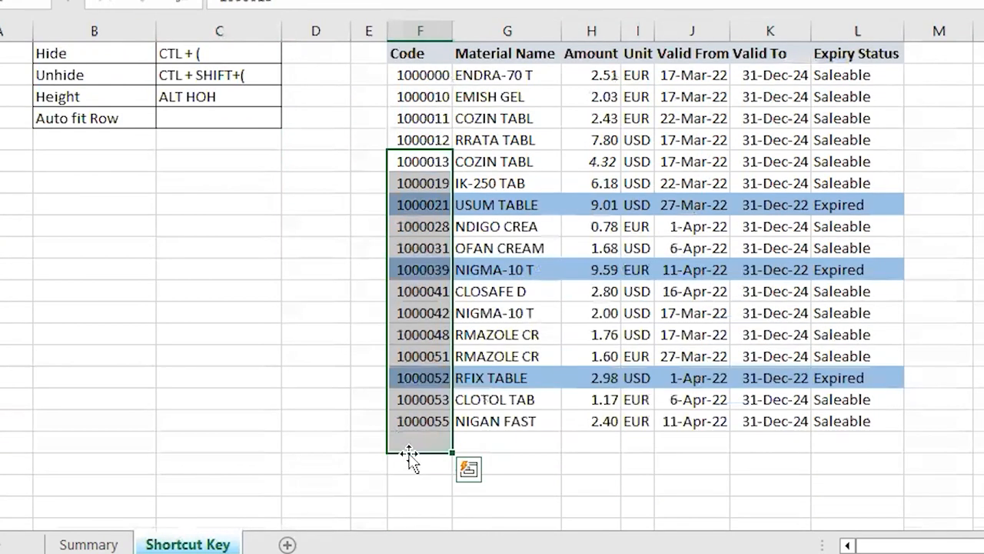
# Step: Record ALT ORA as the shortcut key for Auto fit Row in the row shortcut table
pyautogui.press('Left')
pyautogui.press('Left')
pyautogui.press('Left')
pyautogui.press('Up')
pyautogui.press('Up')
pyautogui.write('ALT ORA')
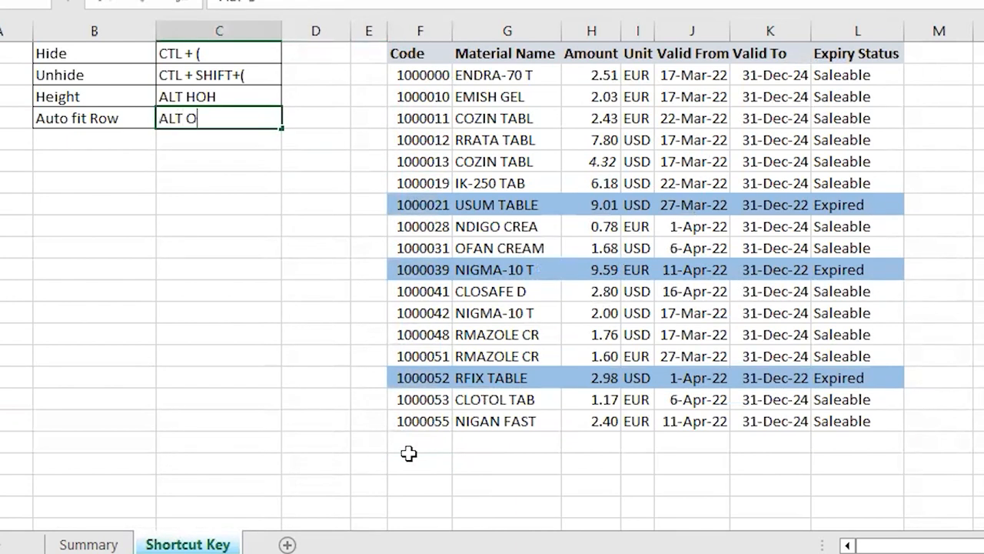
pyautogui.press('Return')
# Step: Examine the auto-fitted rows of the material table, from material 1000000 through material 1000055
pyautogui.press('Down')
pyautogui.press('Down')
pyautogui.press('Right')
pyautogui.press('Right')
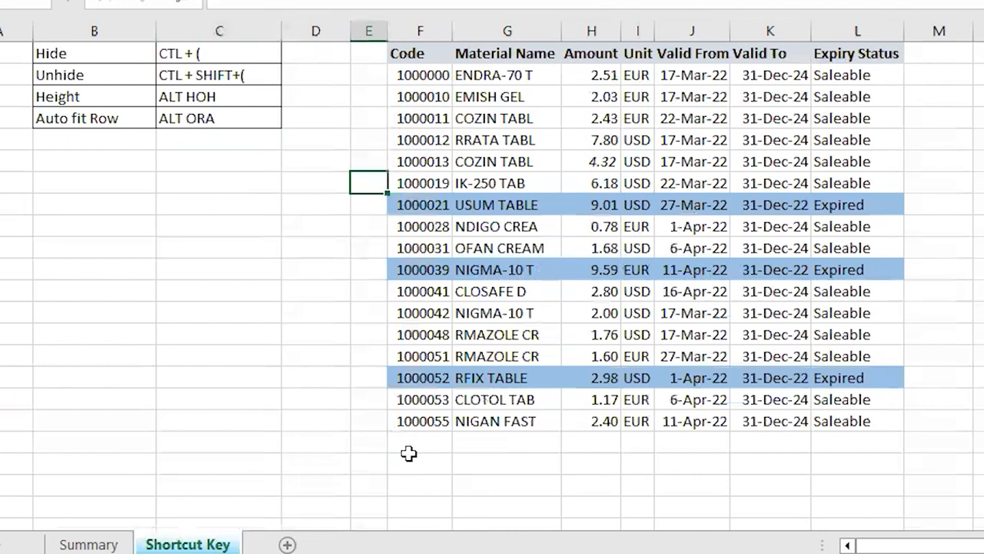
pyautogui.press('Right')
pyautogui.hotkey('ctrl', 'Up')
pyautogui.press('Up')
pyautogui.press('Down')
pyautogui.press('Down')
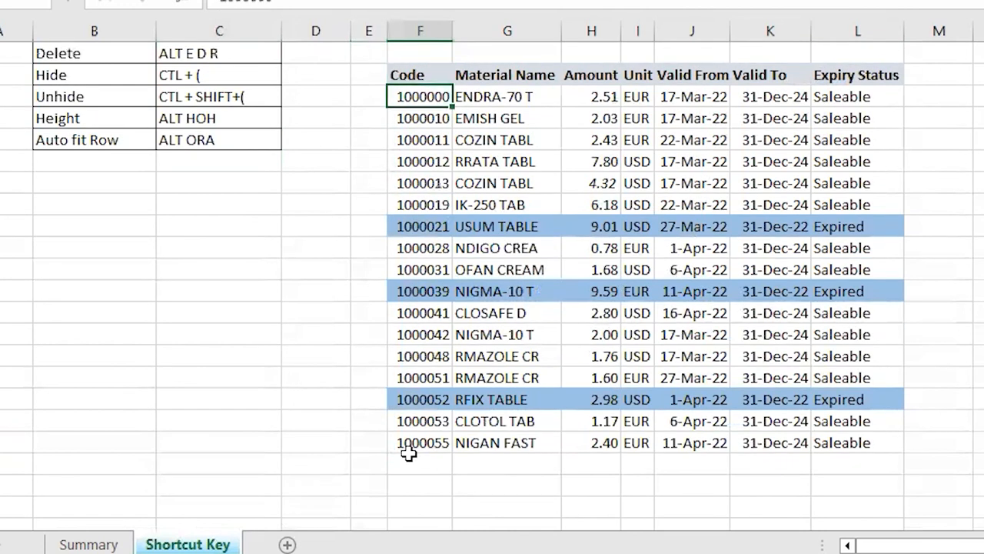
pyautogui.hotkey('ctrl', 'shift', 'Down')
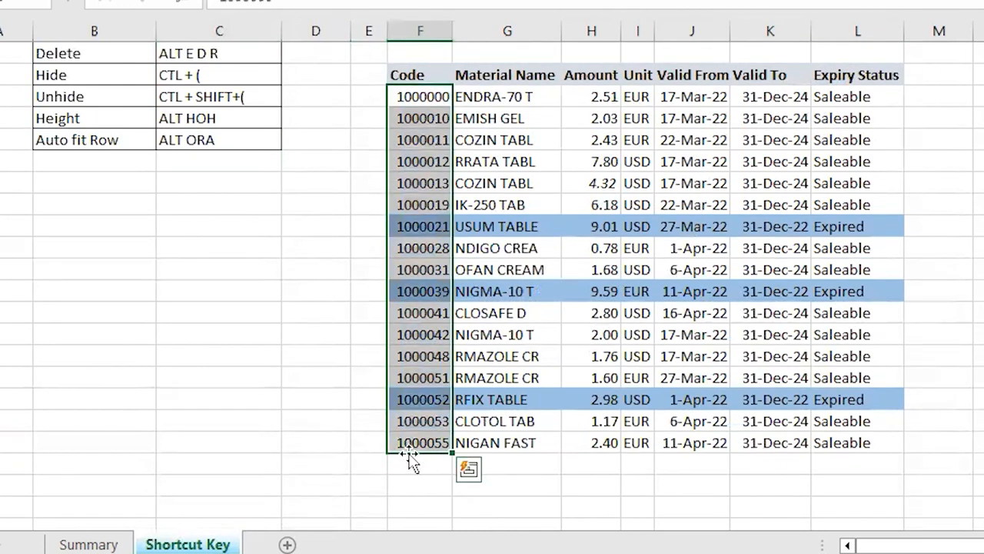
pyautogui.press('Up')
pyautogui.press('Up')
pyautogui.hotkey('ctrl', 'Up')
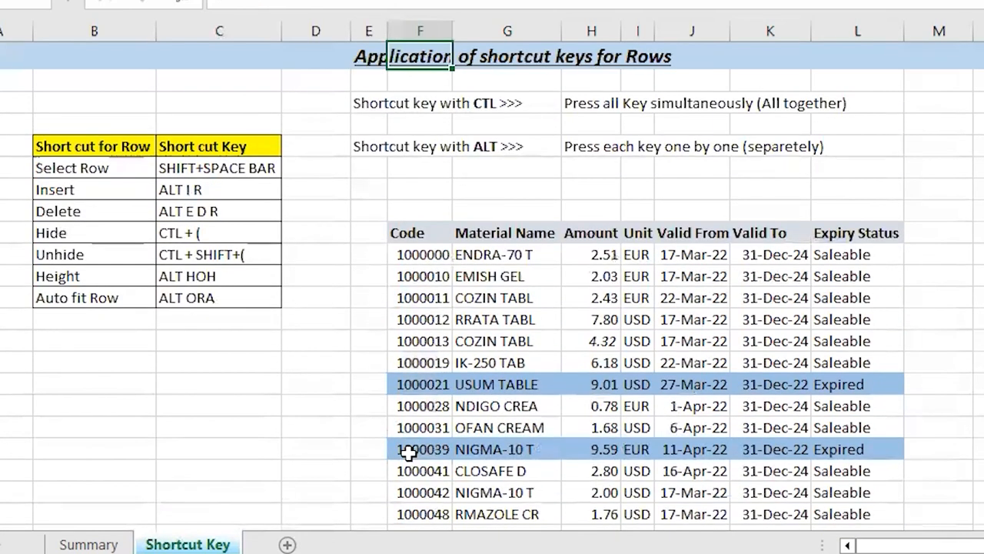
pyautogui.hotkey('ctrl', 'Down')
pyautogui.hotkey('ctrl', 'Down')
pyautogui.hotkey('ctrl', 'Up')
pyautogui.hotkey('ctrl', 'Up')
pyautogui.hotkey('ctrl', 'Down')
pyautogui.hotkey('ctrl', 'Down')
pyautogui.hotkey('ctrl', 'Up')
# Step: Select the recorded shortcut keys from Select Row through Auto fit Row to review the list
pyautogui.press('Down')
pyautogui.press('Down')
pyautogui.press('Left')
pyautogui.press('Left')
pyautogui.press('Left')
pyautogui.press('Left')
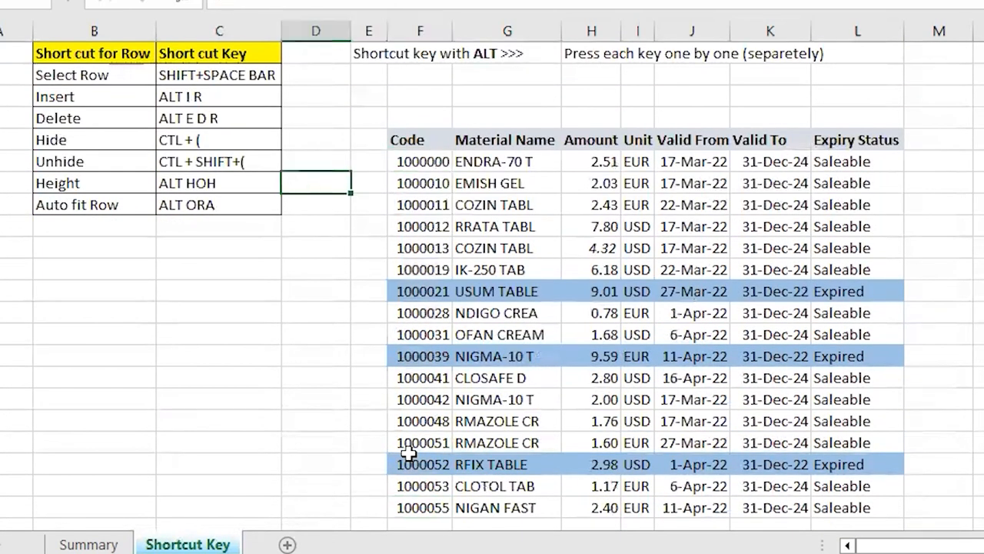
pyautogui.press('Right')
pyautogui.hotkey('ctrl', 'Up')
pyautogui.press('Down')
pyautogui.hotkey('ctrl', 'shift', 'Down')
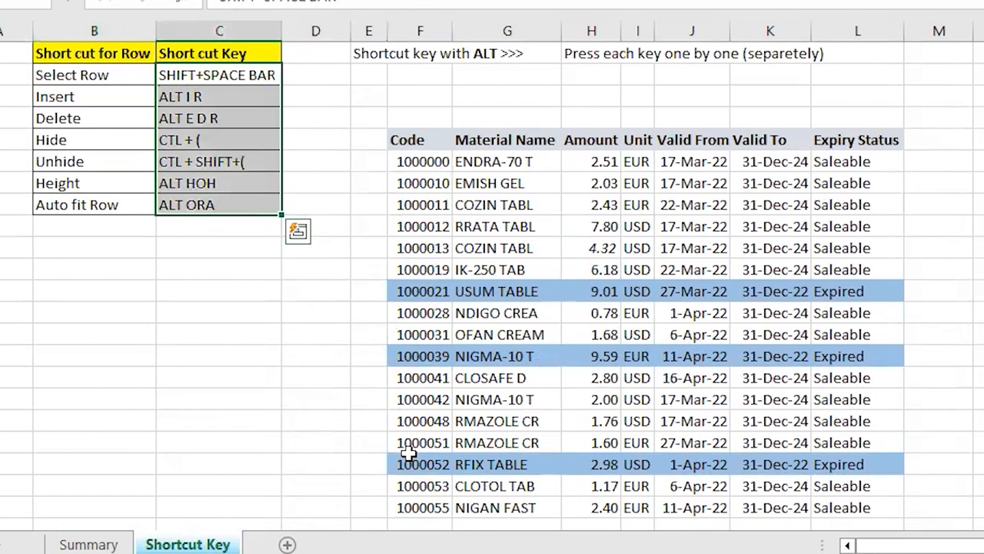